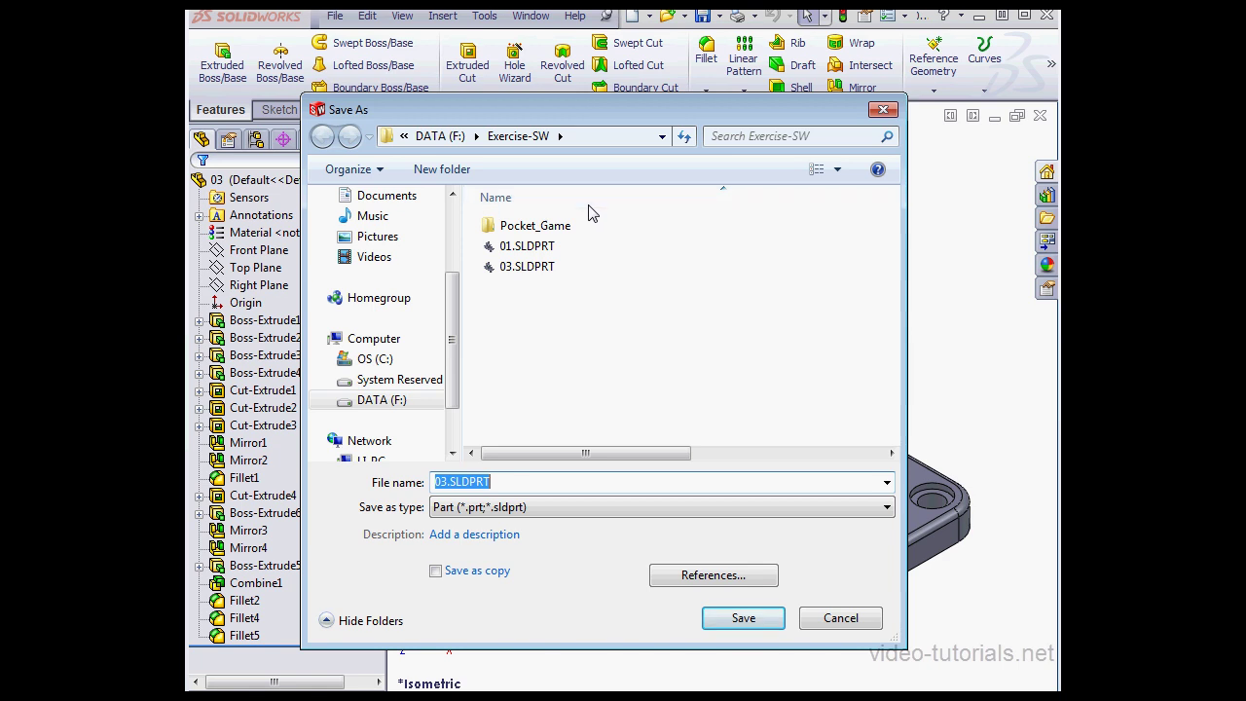
- Set Save as type to eDrawings (*.eprt), enable 'Okay to measure' in its options, then cancel saving
{"action": "left_click", "coordinate": [609, 506]}
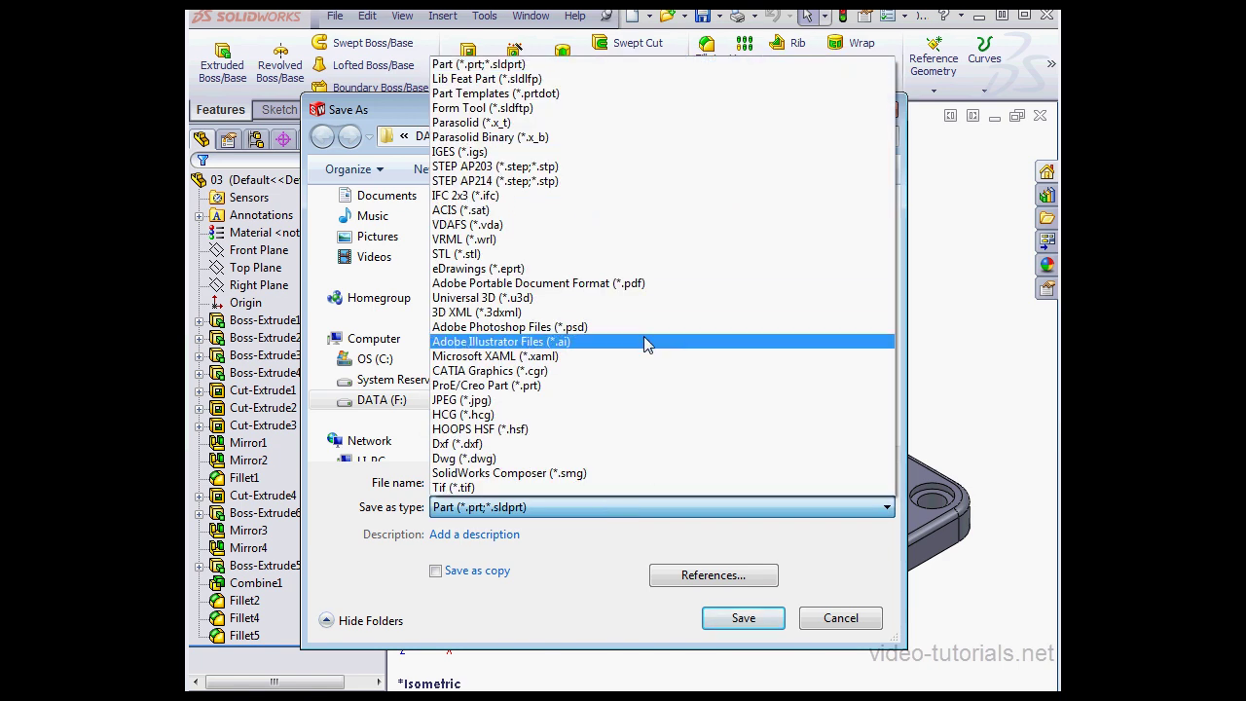
{"action": "left_click", "coordinate": [623, 267]}
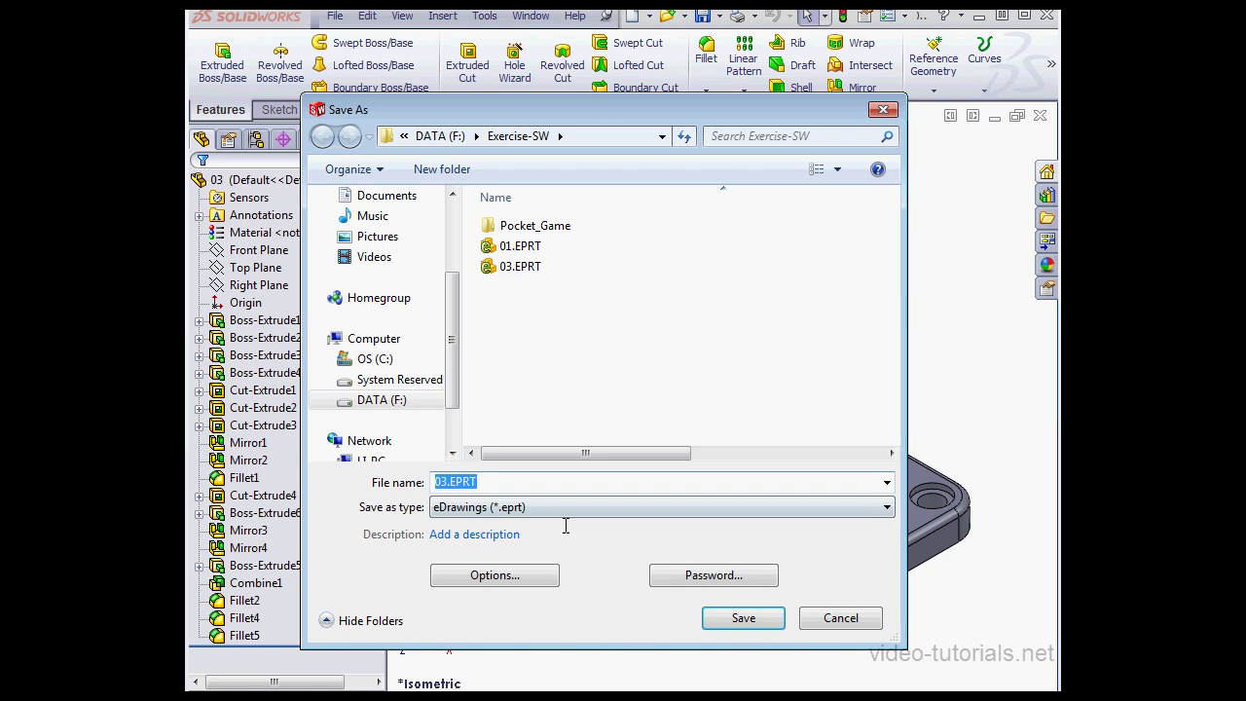
{"action": "left_click", "coordinate": [542, 579]}
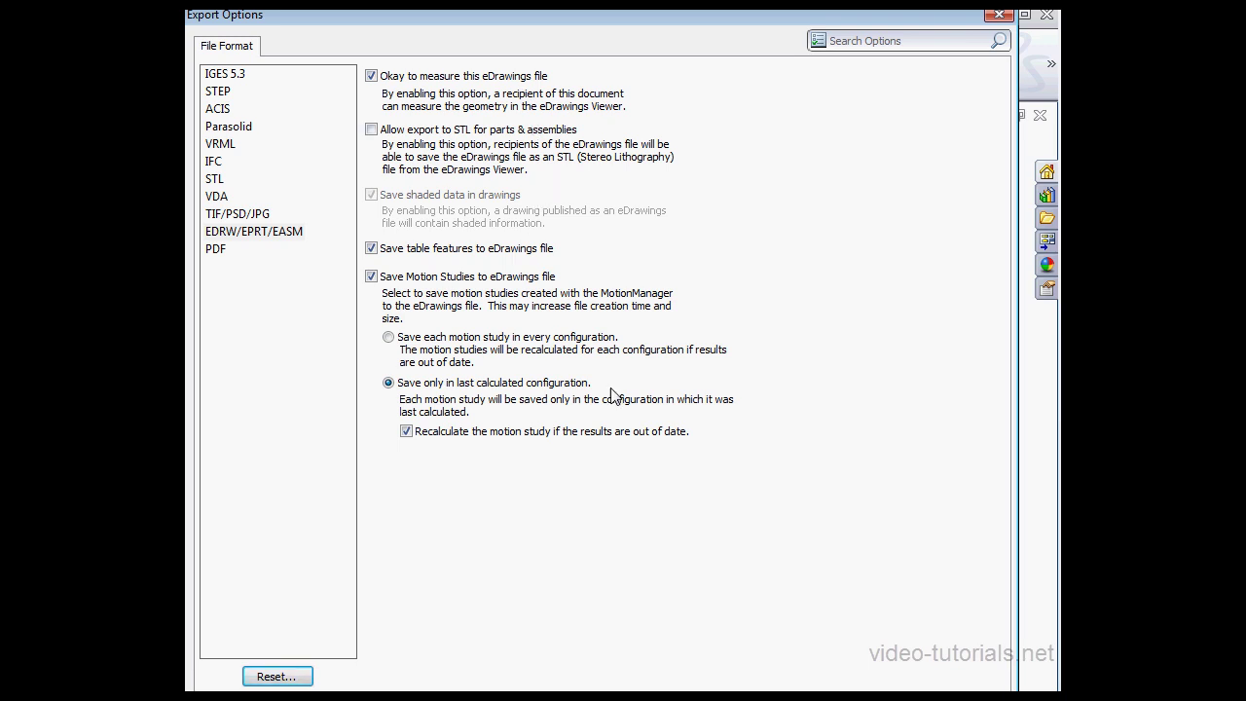
{"action": "key", "text": "Return"}
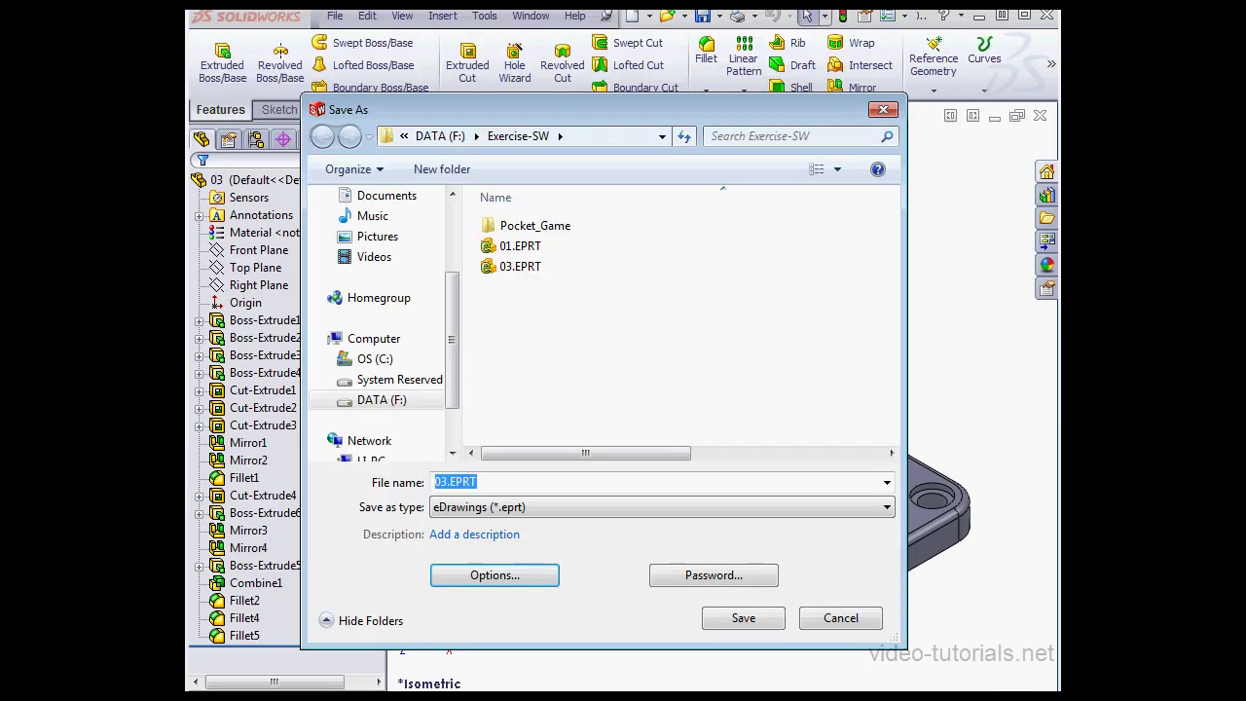
{"action": "left_click", "coordinate": [839, 620]}
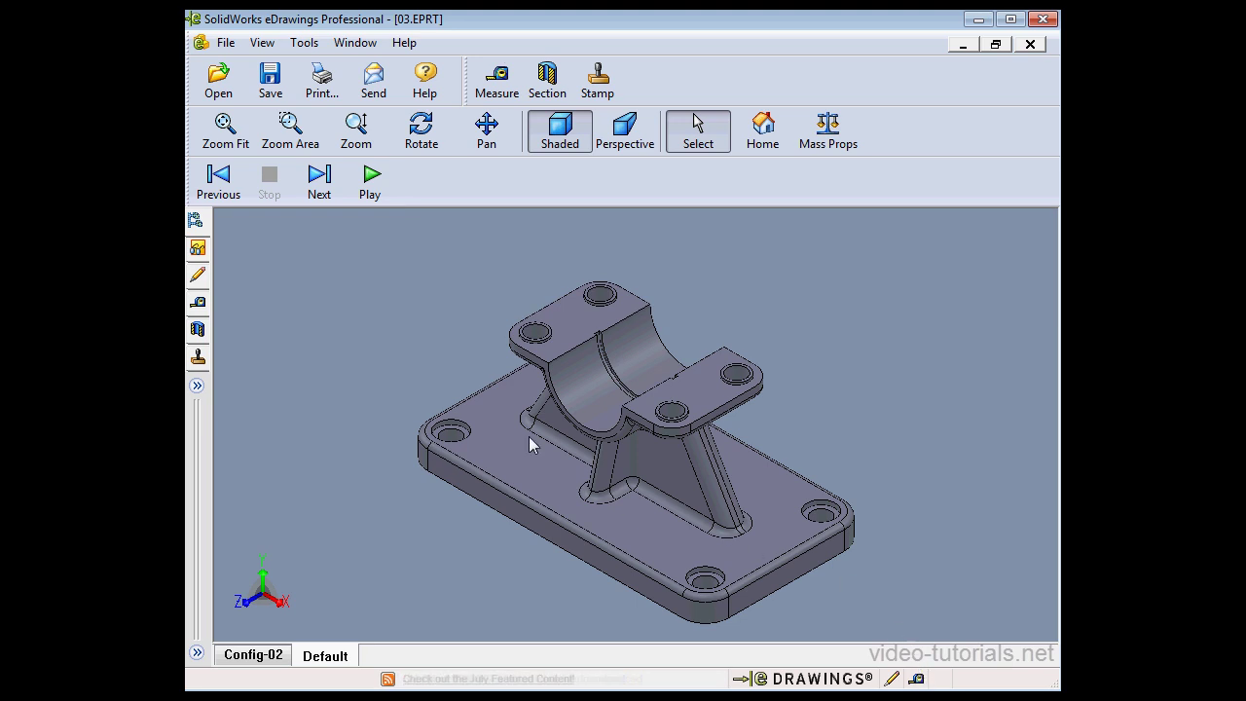
- Turn on the Measure tool for the 03.EPRT bracket in eDrawings
{"action": "left_click", "coordinate": [497, 82]}
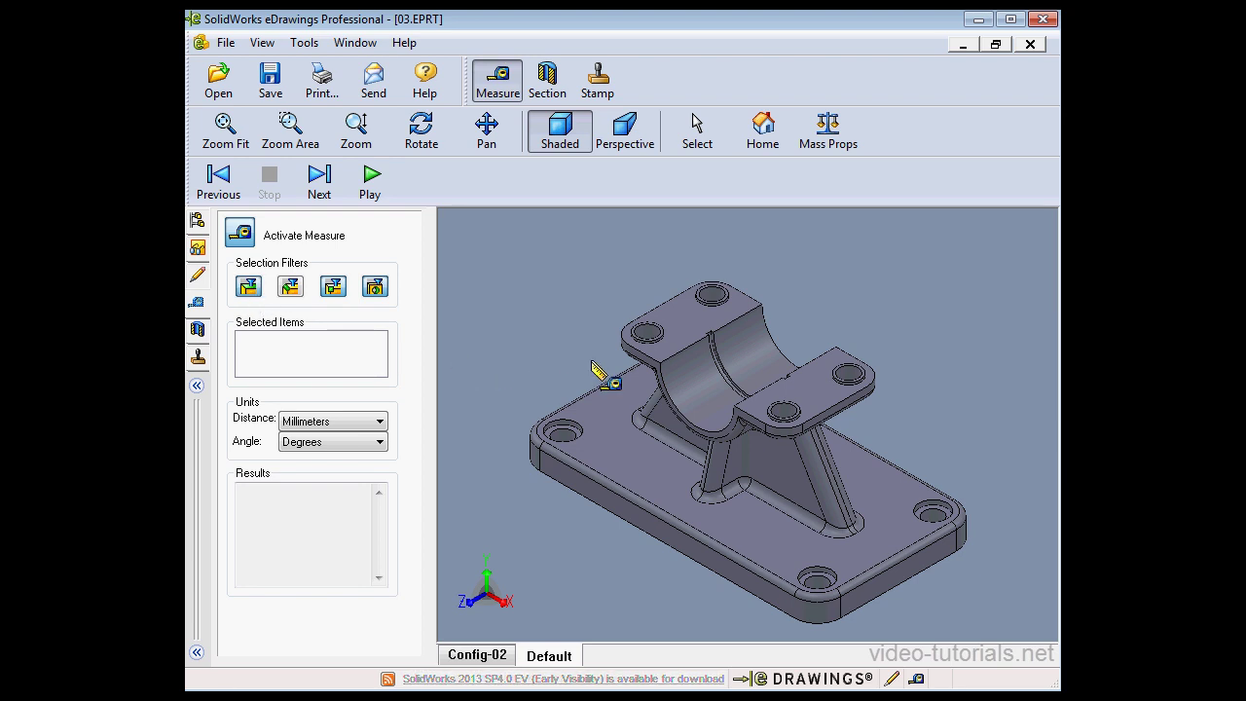
- Measure the 43.301mm normal distance from clamp top face to base plate, then clear both selections
{"action": "left_click", "coordinate": [682, 337]}
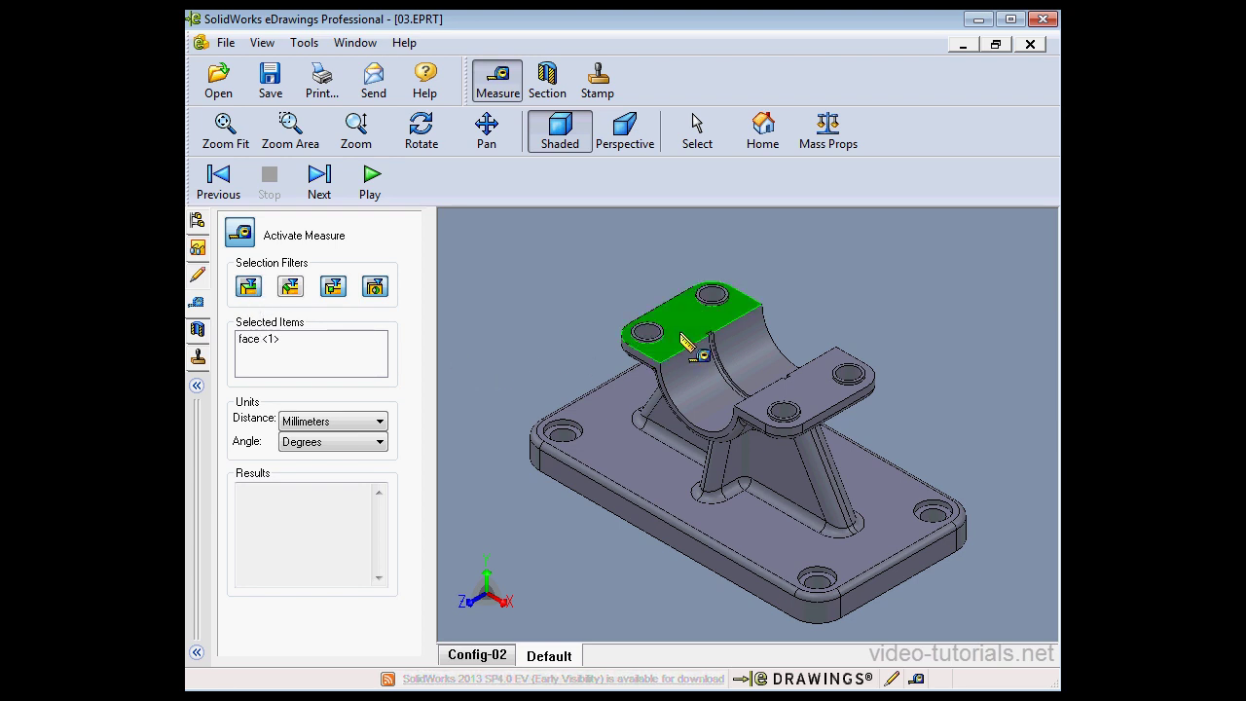
{"action": "left_click", "coordinate": [623, 433]}
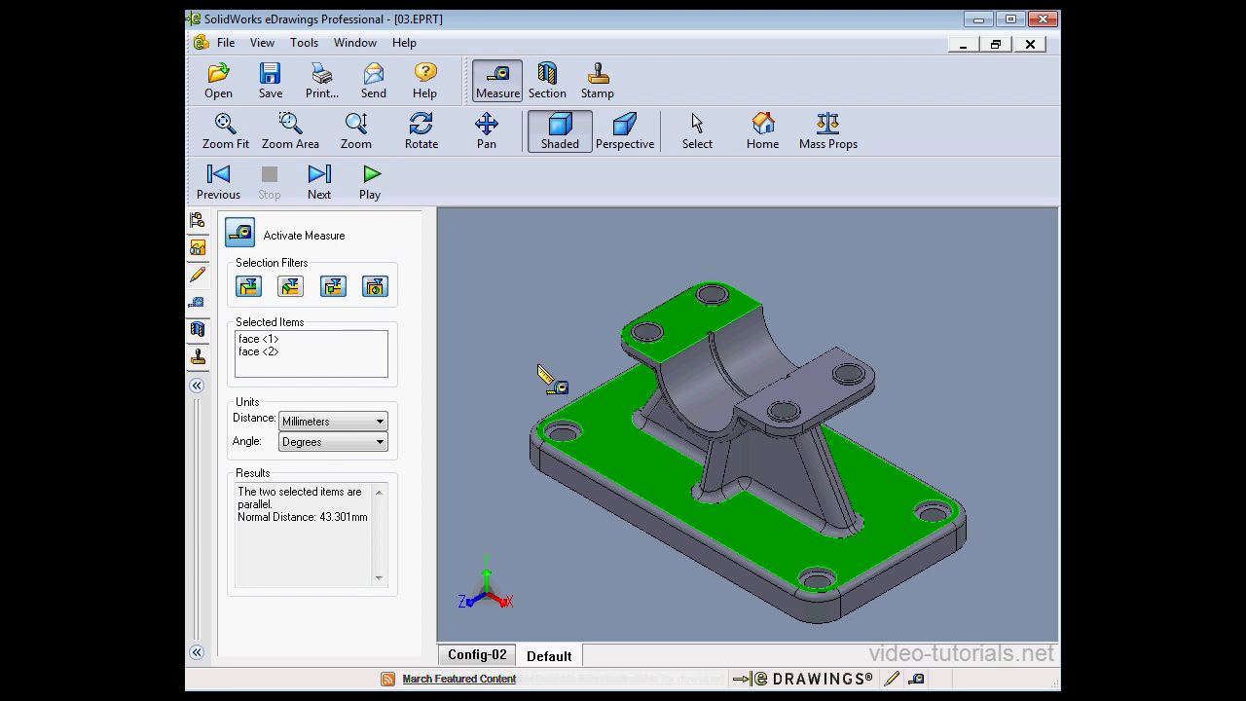
{"action": "left_click", "coordinate": [267, 341]}
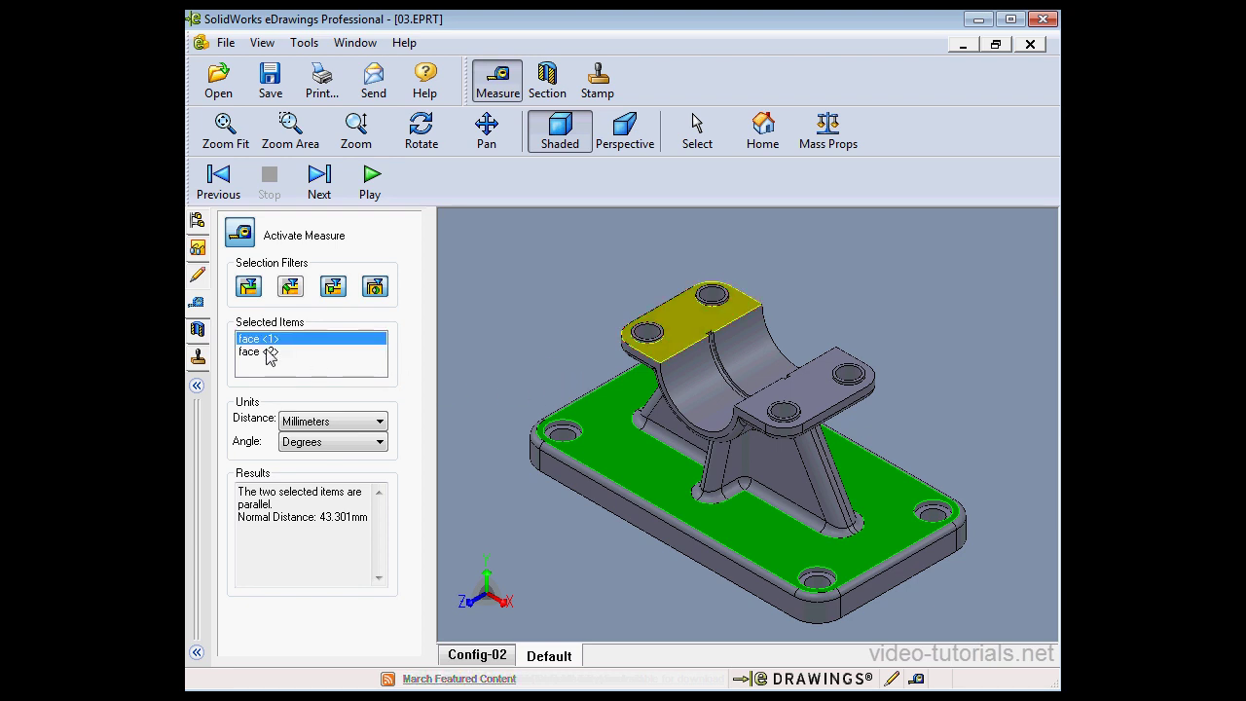
{"action": "left_click", "coordinate": [270, 352]}
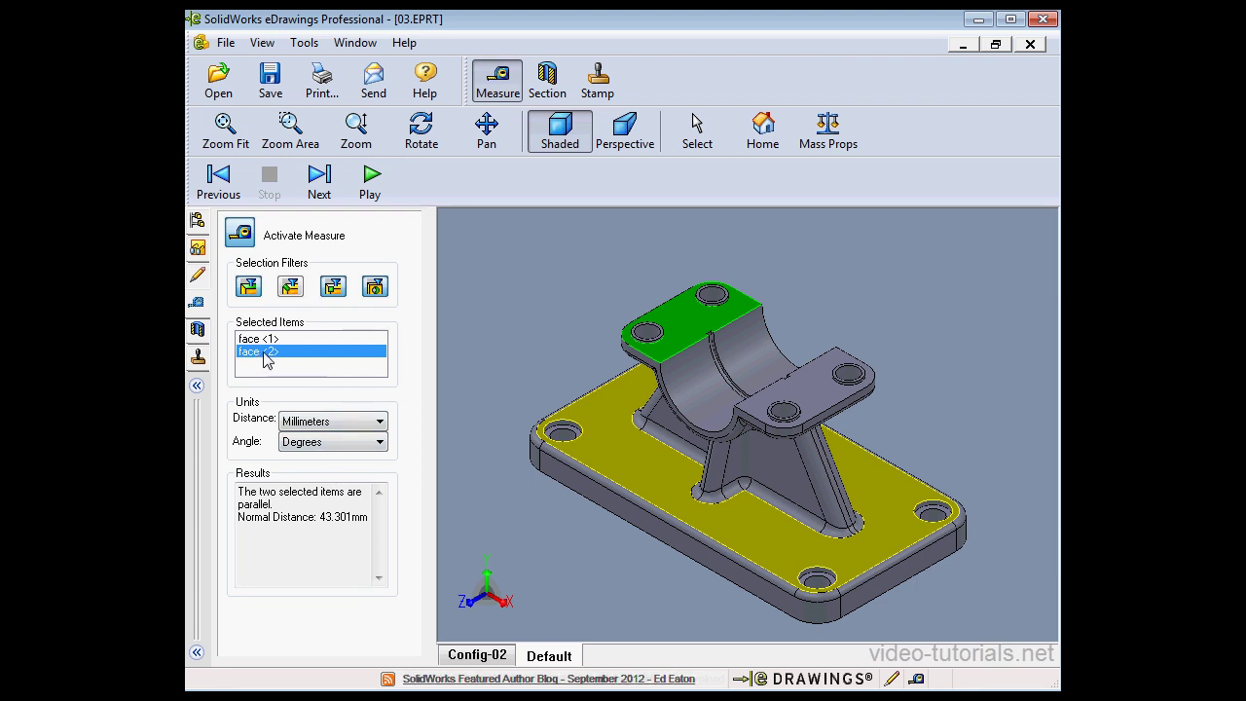
{"action": "key", "text": "Delete"}
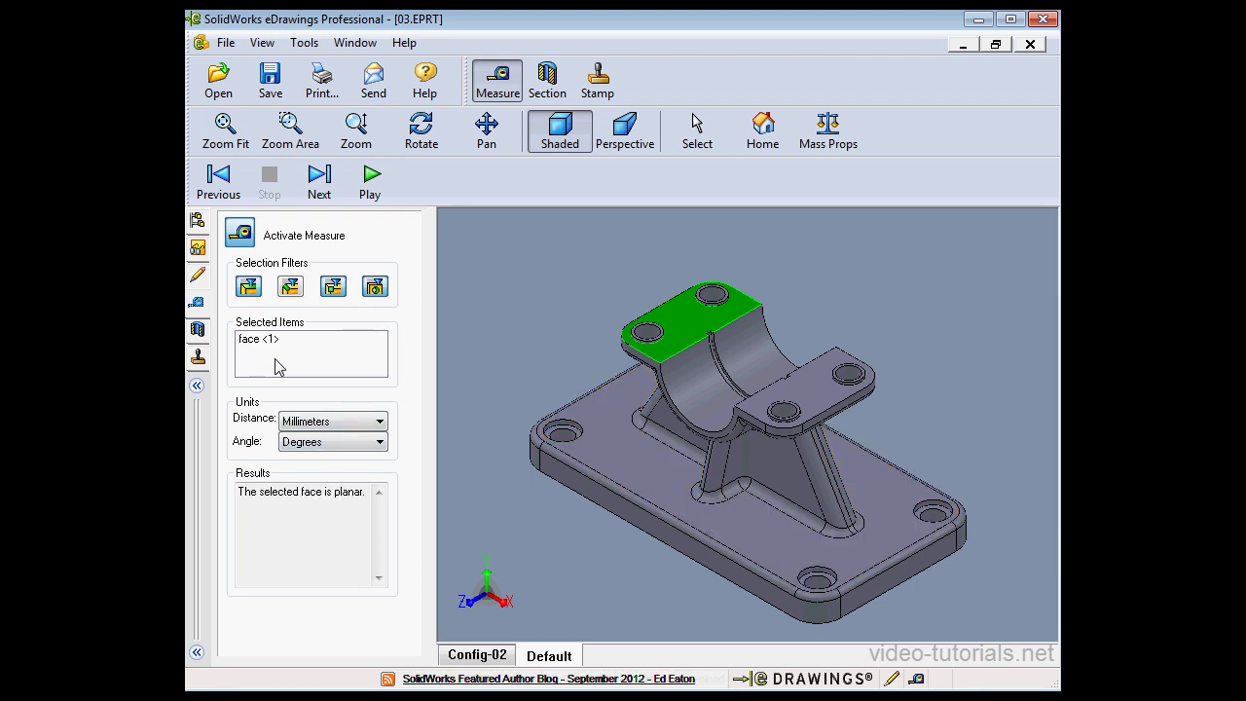
{"action": "left_click", "coordinate": [545, 314]}
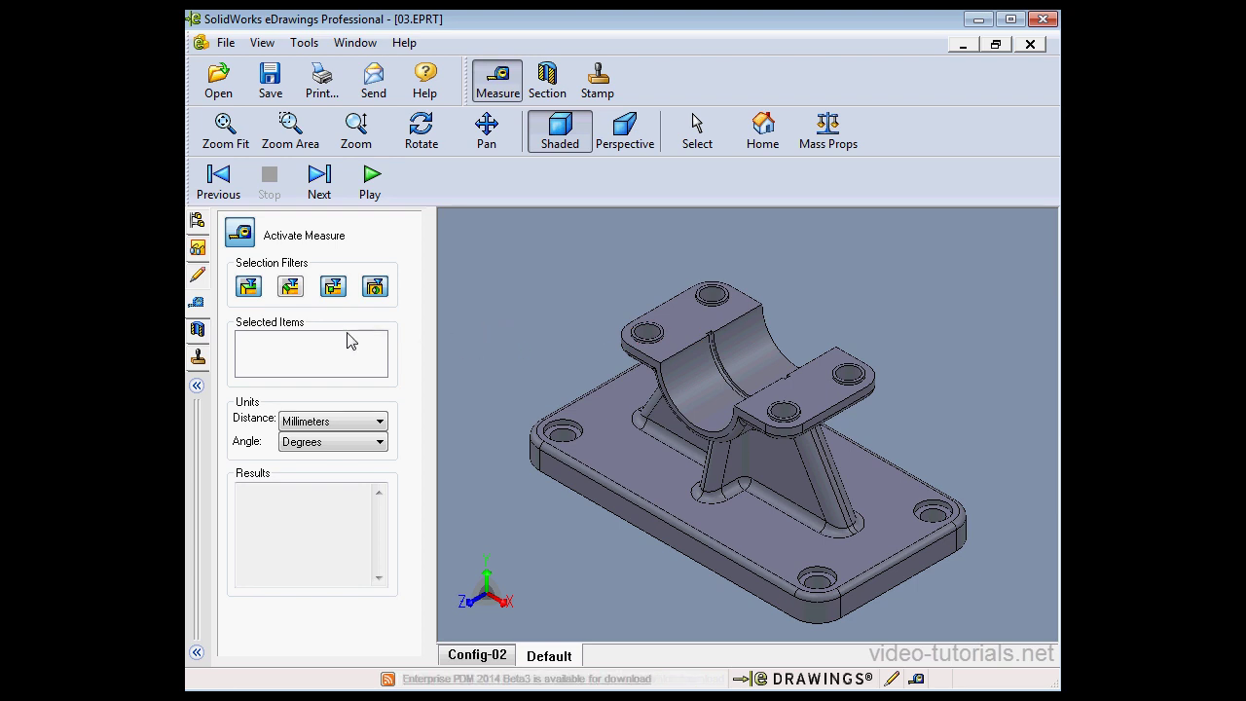
- Using the hole filter, measure two cap holes and place the 28mm centre-distance callout
{"action": "left_click", "coordinate": [375, 288]}
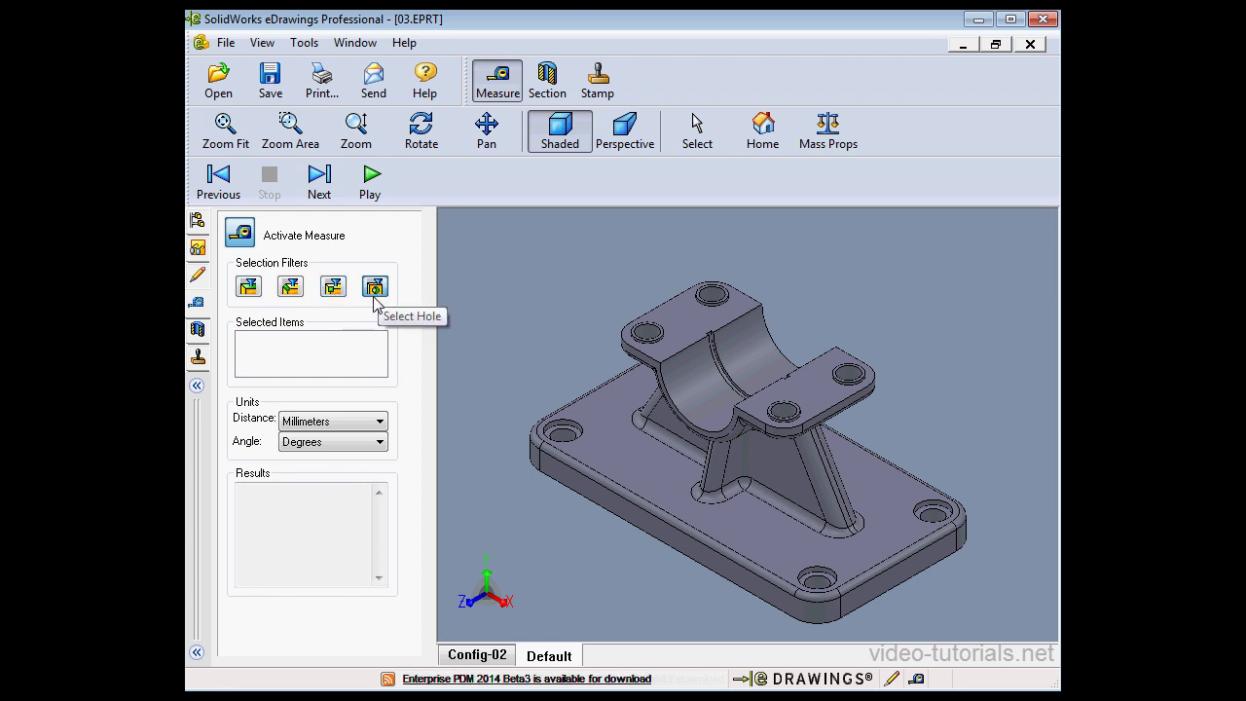
{"action": "left_click", "coordinate": [790, 423]}
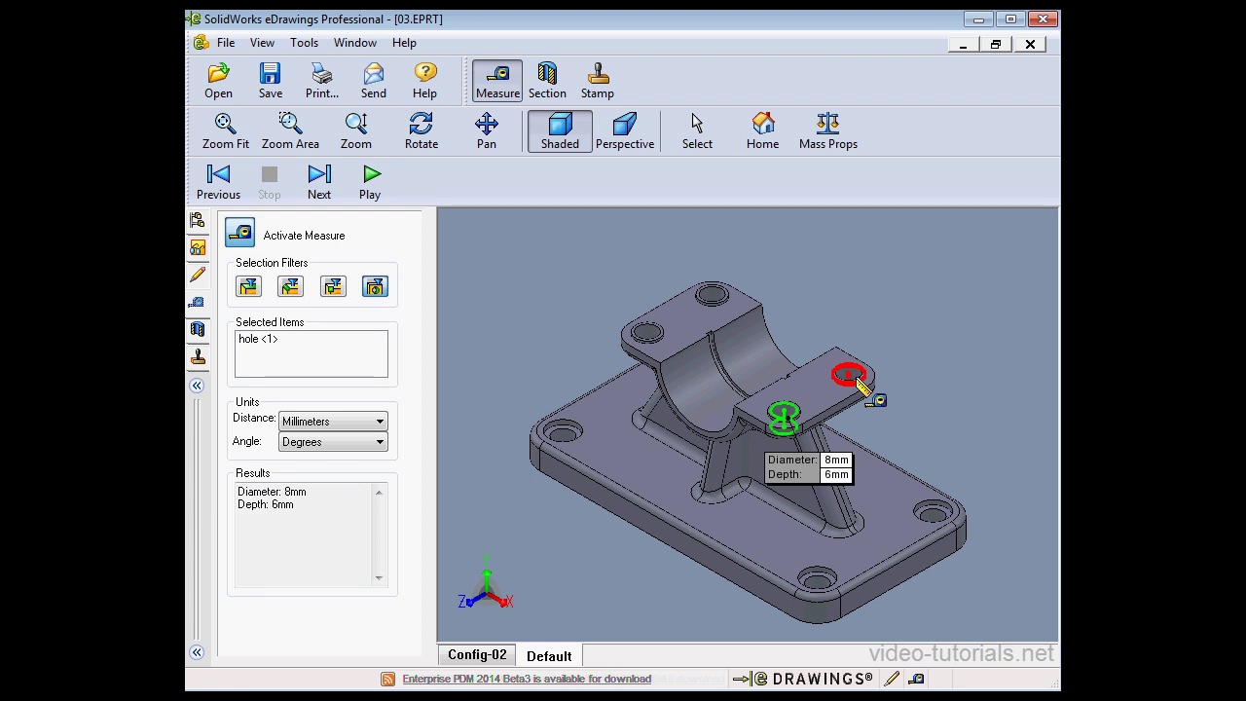
{"action": "left_click", "coordinate": [857, 375]}
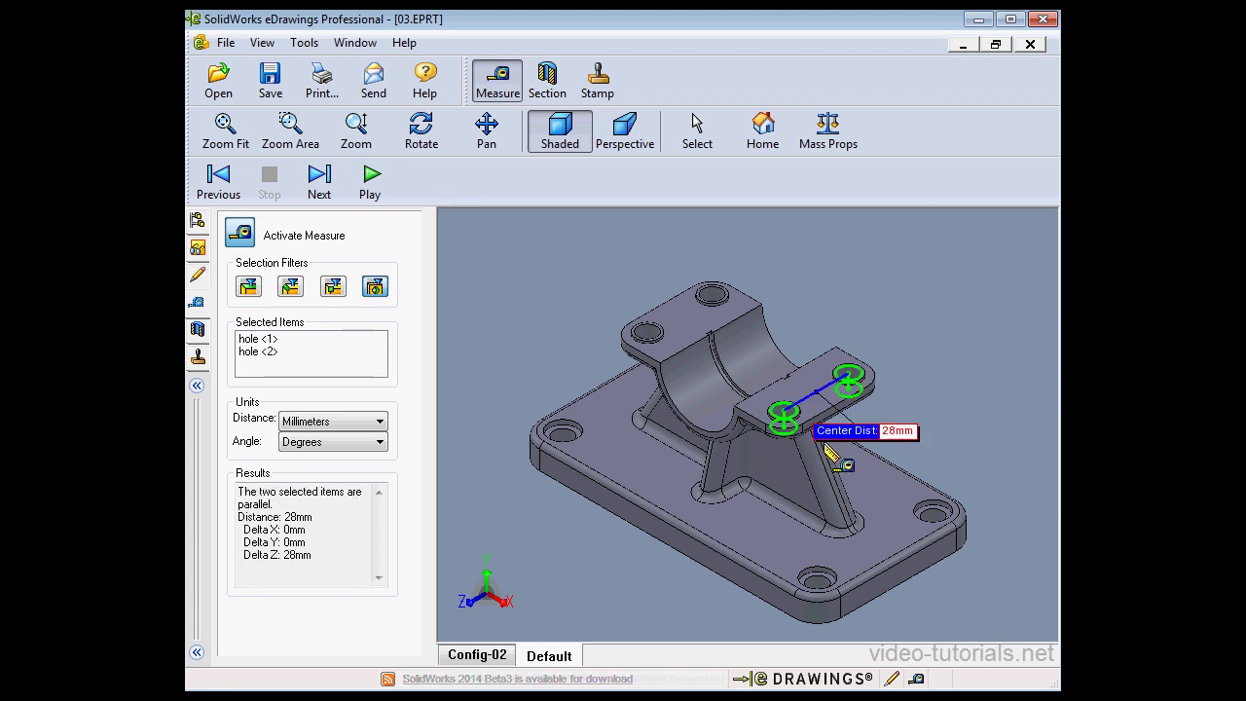
{"action": "left_click", "coordinate": [881, 321]}
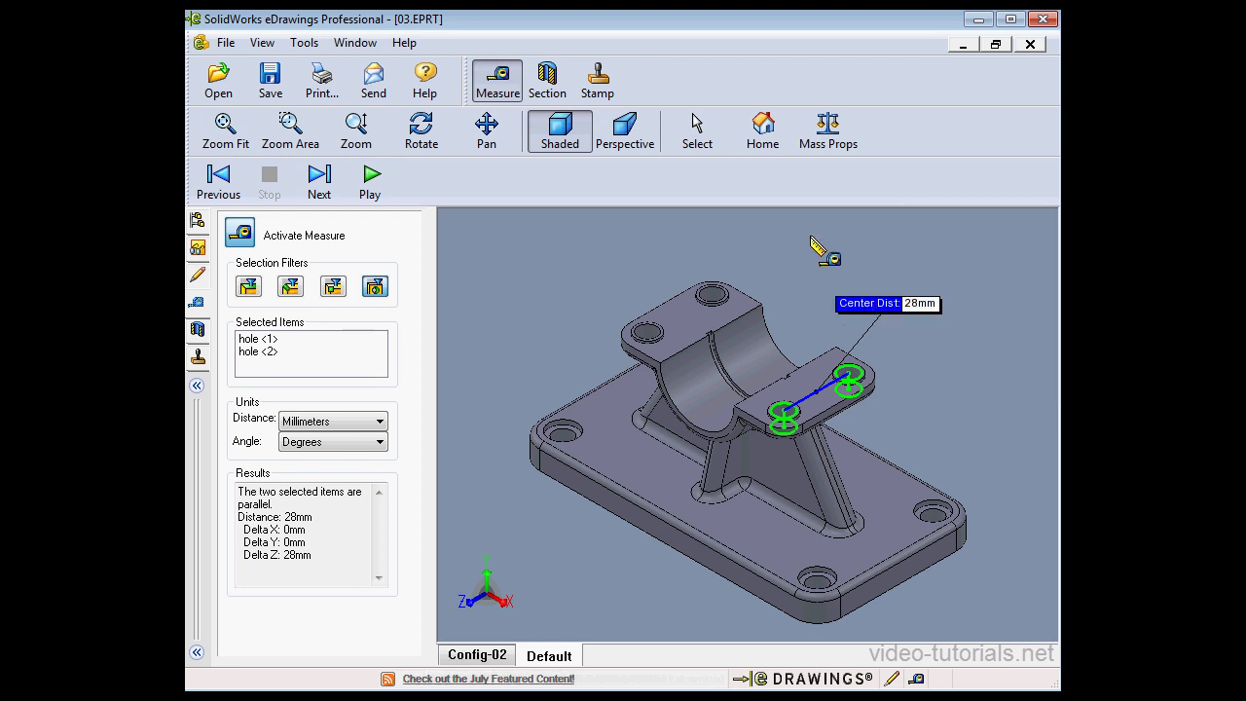
- Open Tools > Options and follow the approved graphics cards link on the General tab
{"action": "left_click", "coordinate": [305, 43]}
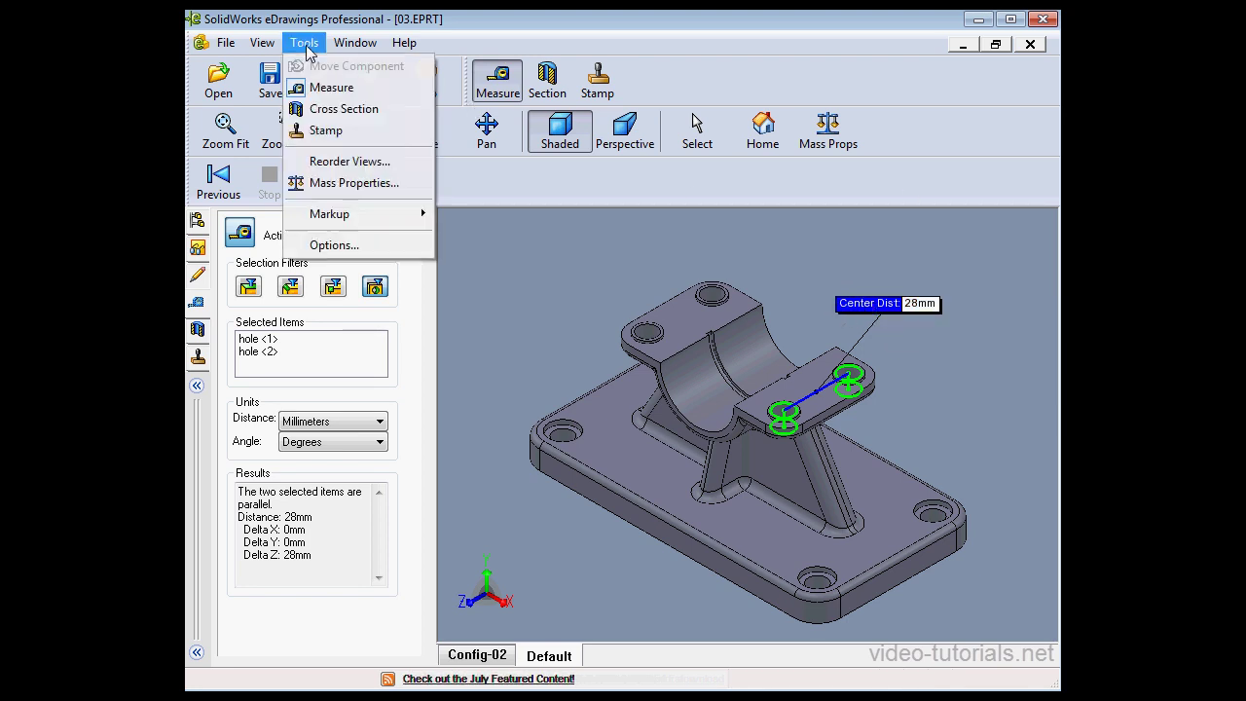
{"action": "left_click", "coordinate": [345, 246]}
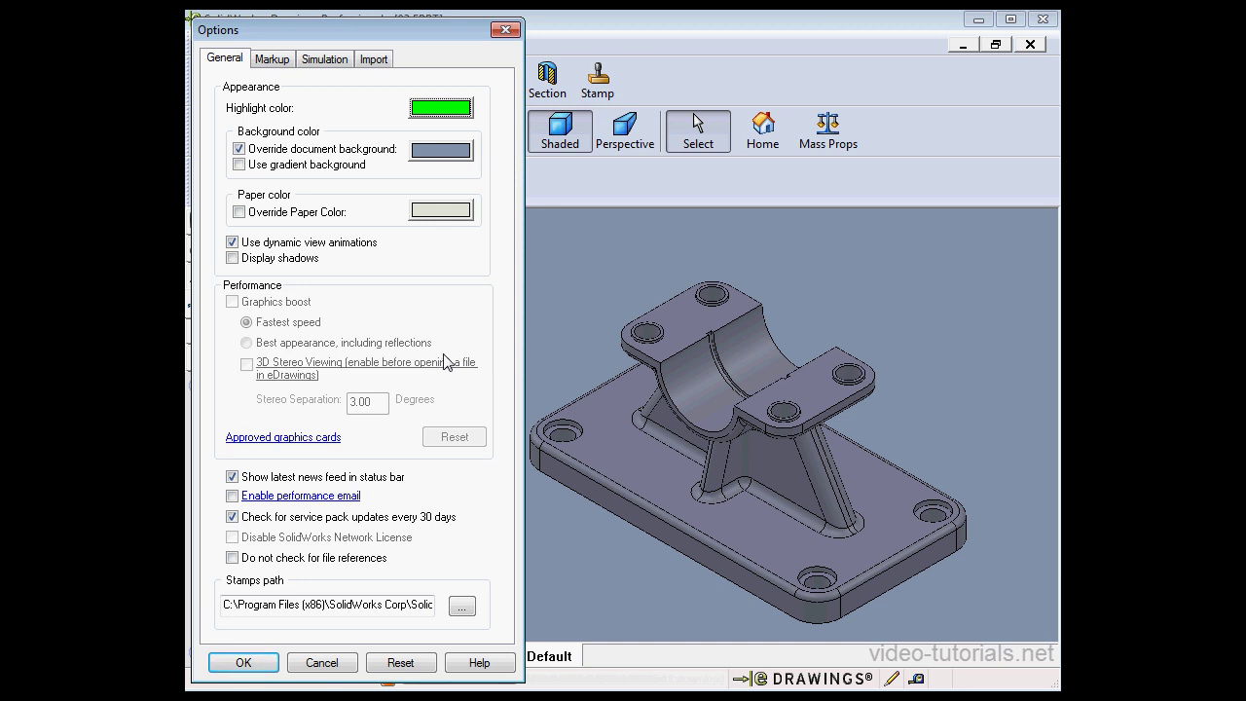
{"action": "left_click", "coordinate": [292, 438]}
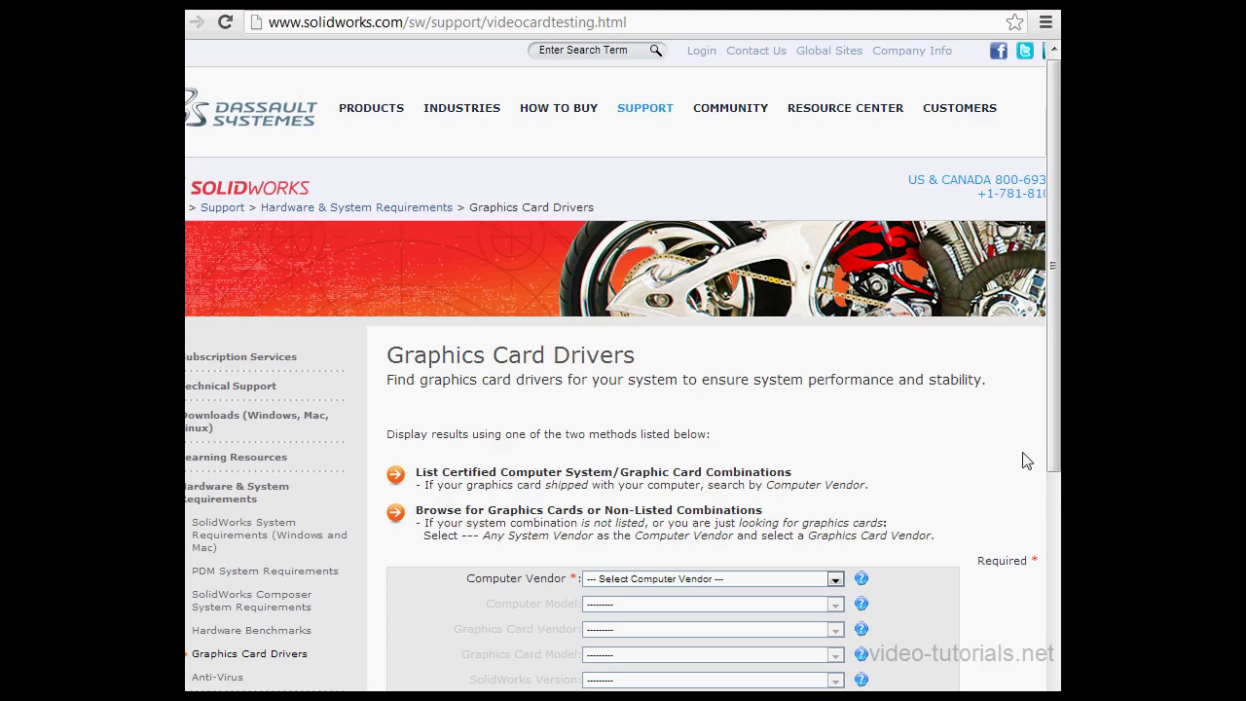
- Filter the driver search to Any System Vendor, NVIDIA, and the Quadro FX 3450 model
{"action": "scroll", "coordinate": [1052, 450], "scroll_direction": "down", "scroll_amount": 3}
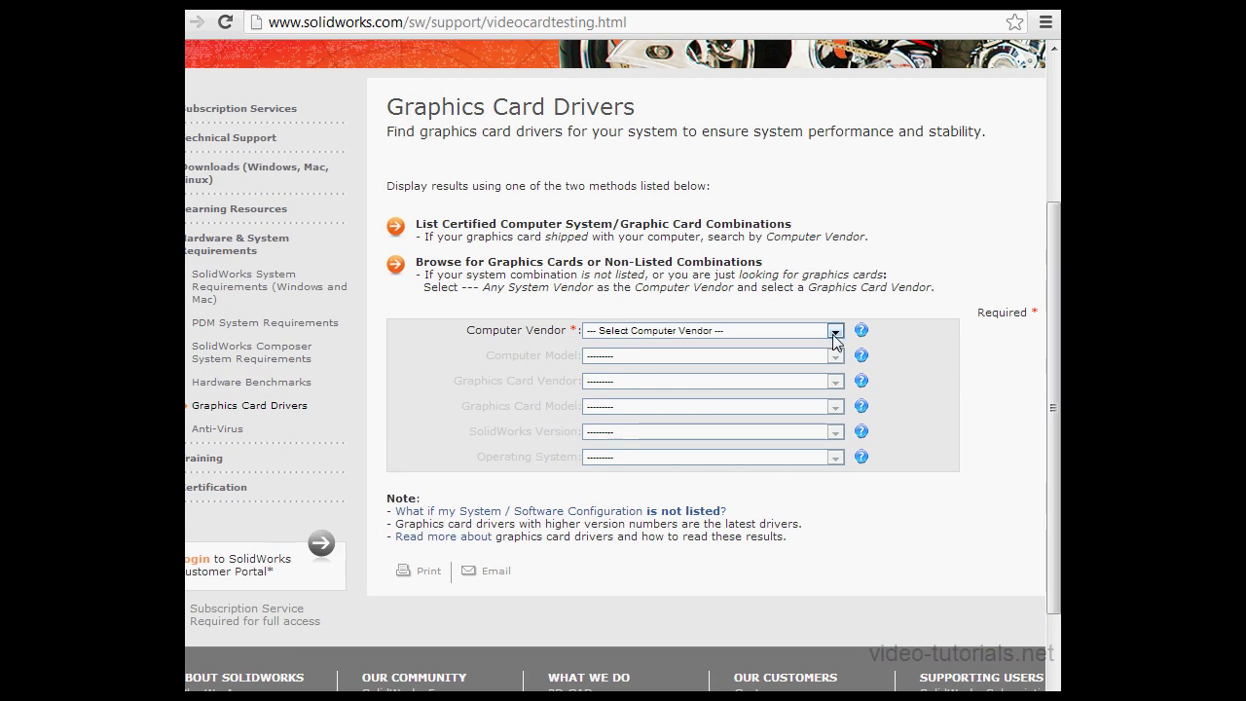
{"action": "left_click", "coordinate": [834, 332]}
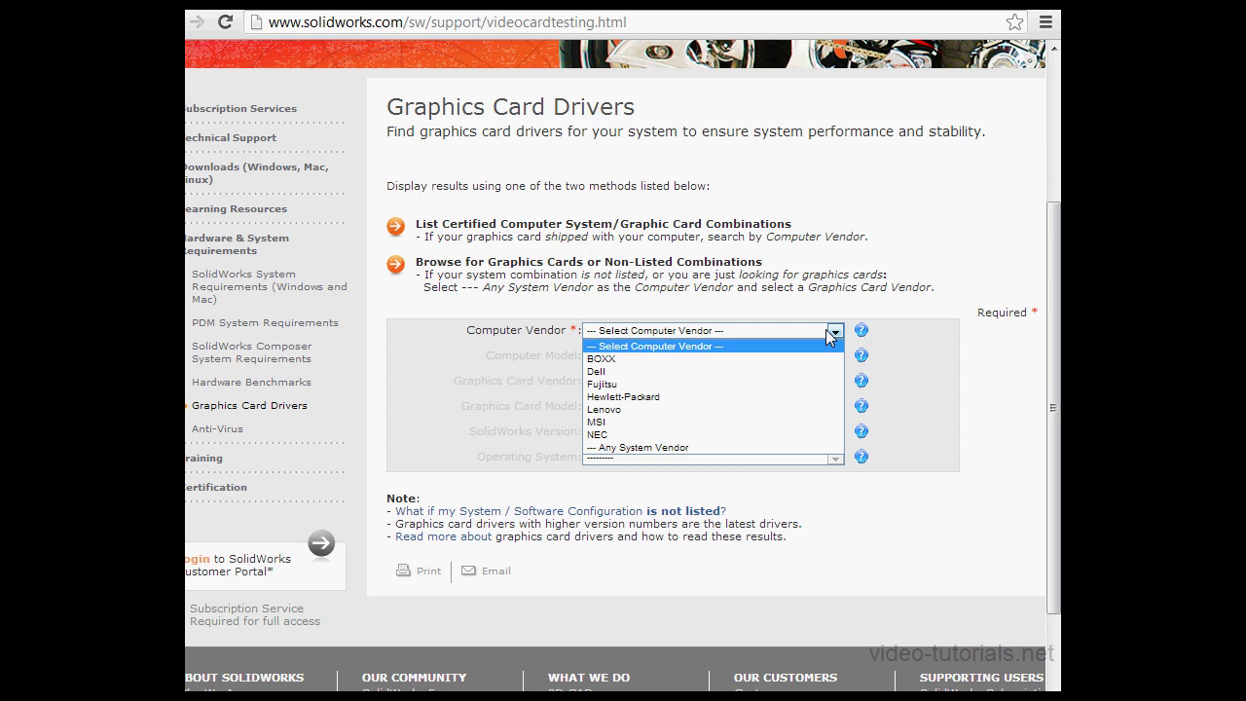
{"action": "left_click", "coordinate": [716, 450]}
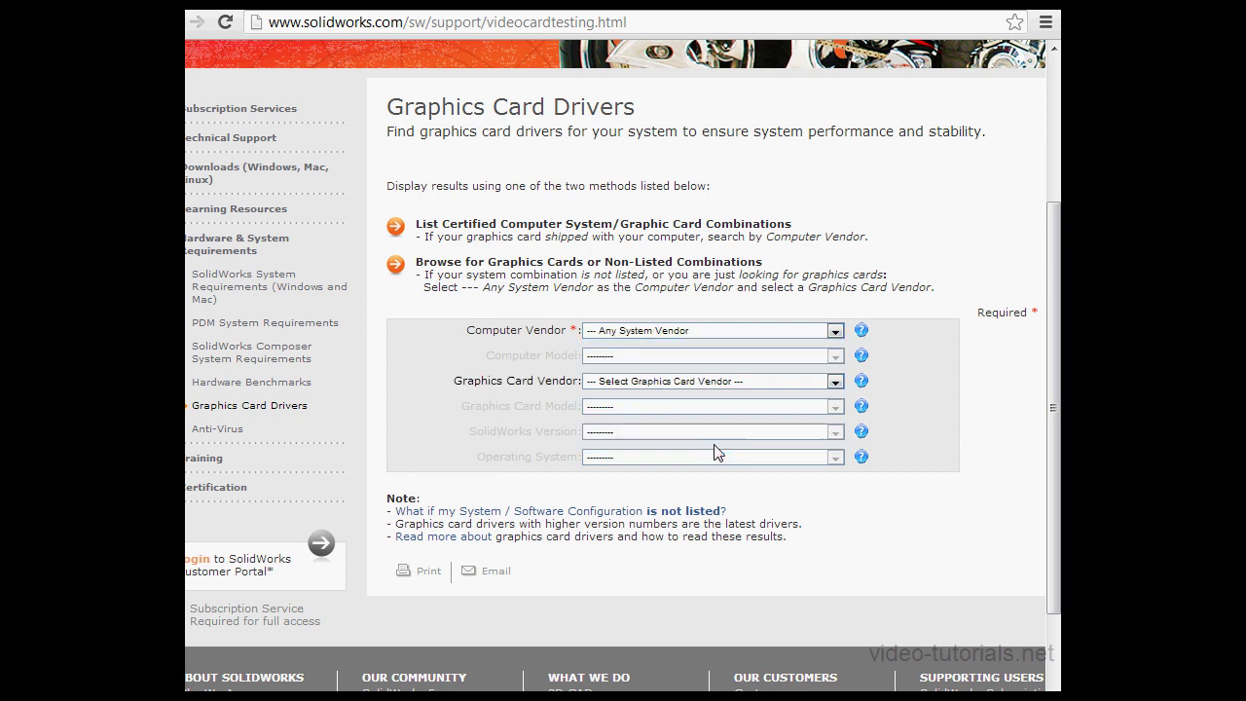
{"action": "left_click", "coordinate": [835, 383]}
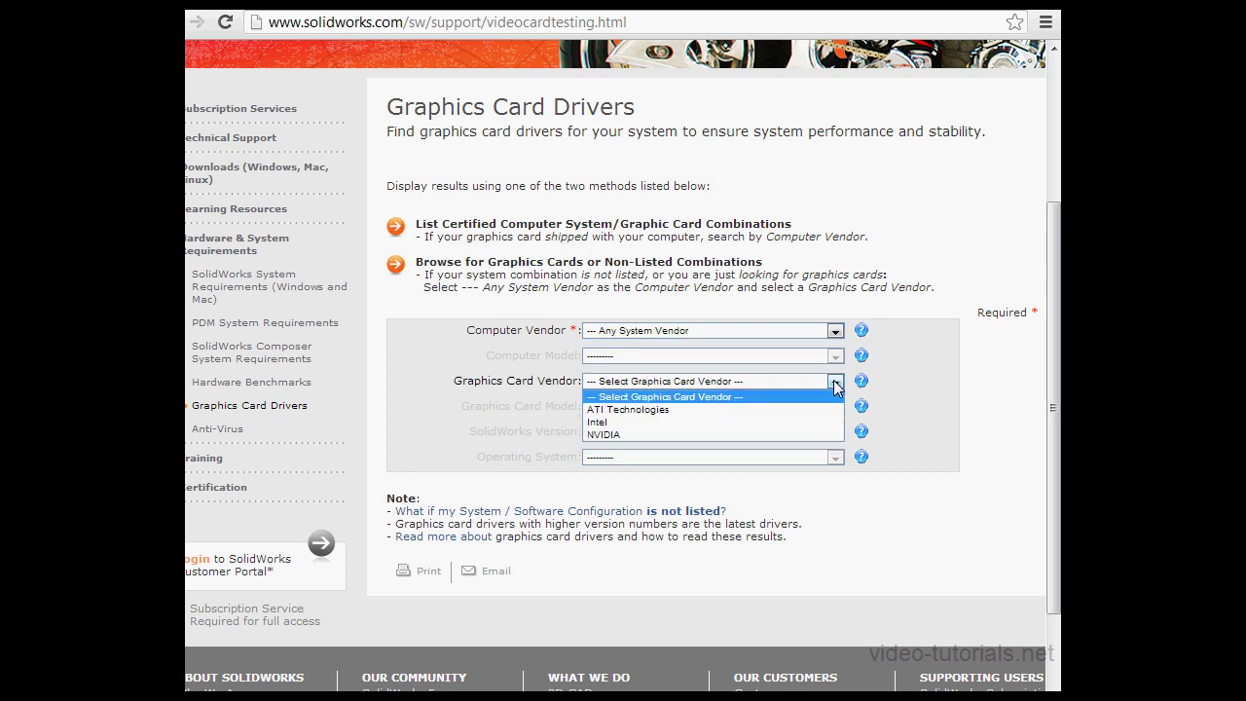
{"action": "left_click", "coordinate": [750, 434]}
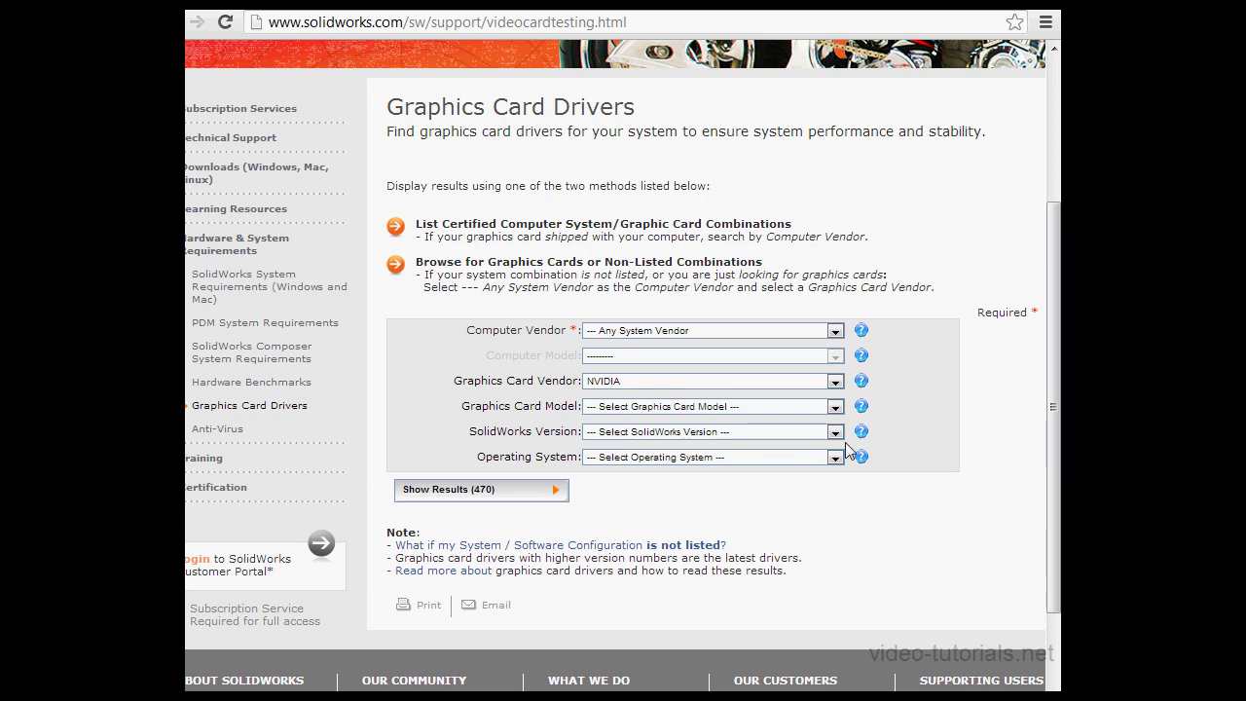
{"action": "left_click", "coordinate": [834, 406]}
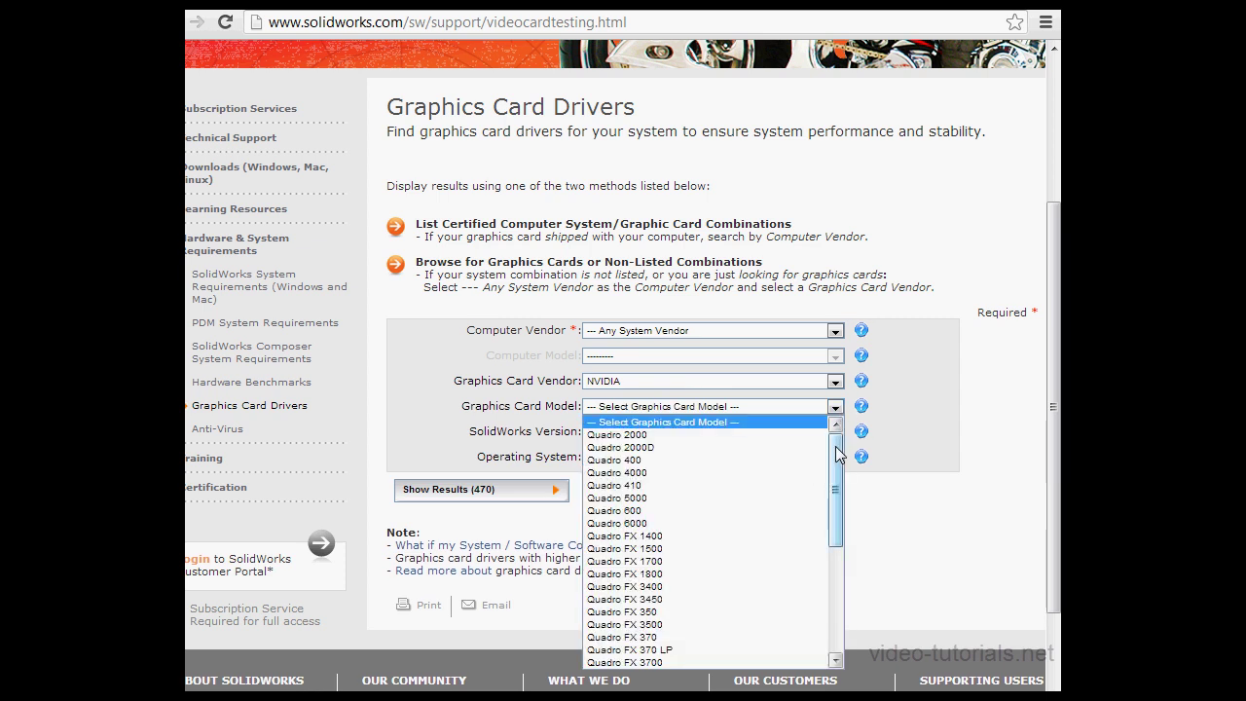
{"action": "left_click", "coordinate": [708, 597]}
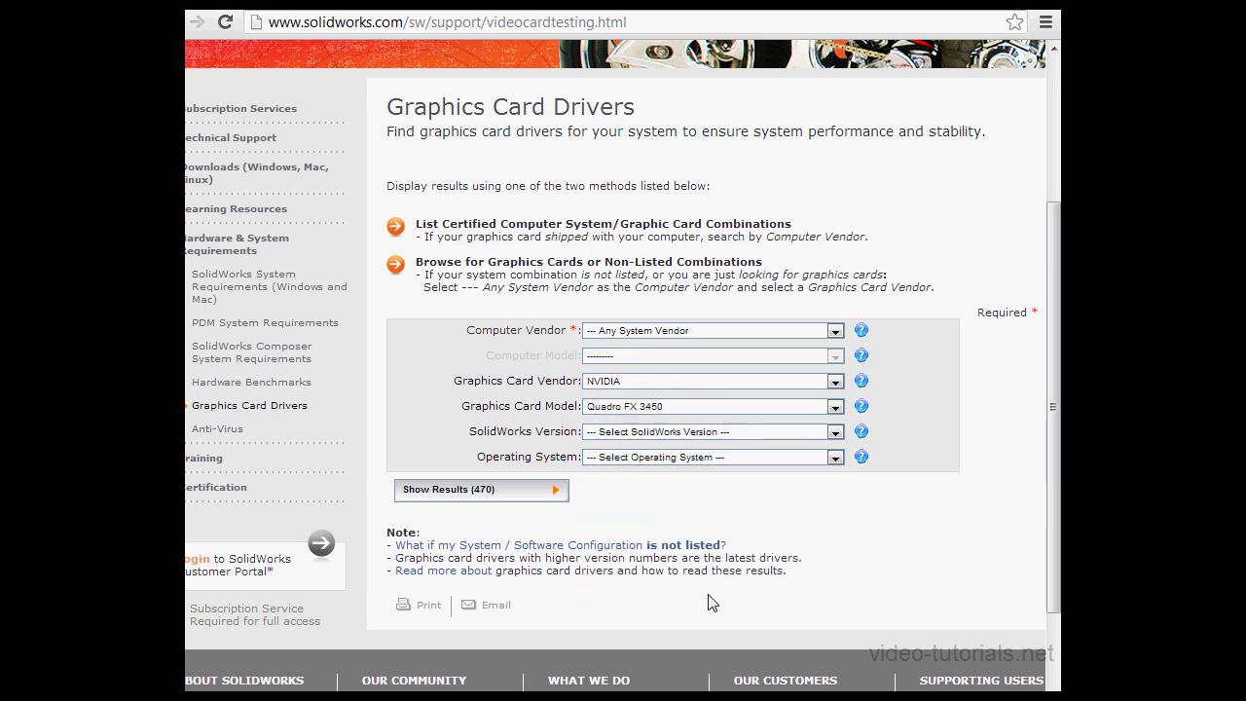
- Choose SolidWorks 2013 on Win7 x64 and show the certified driver 8.17.12.9573
{"action": "left_click", "coordinate": [834, 432]}
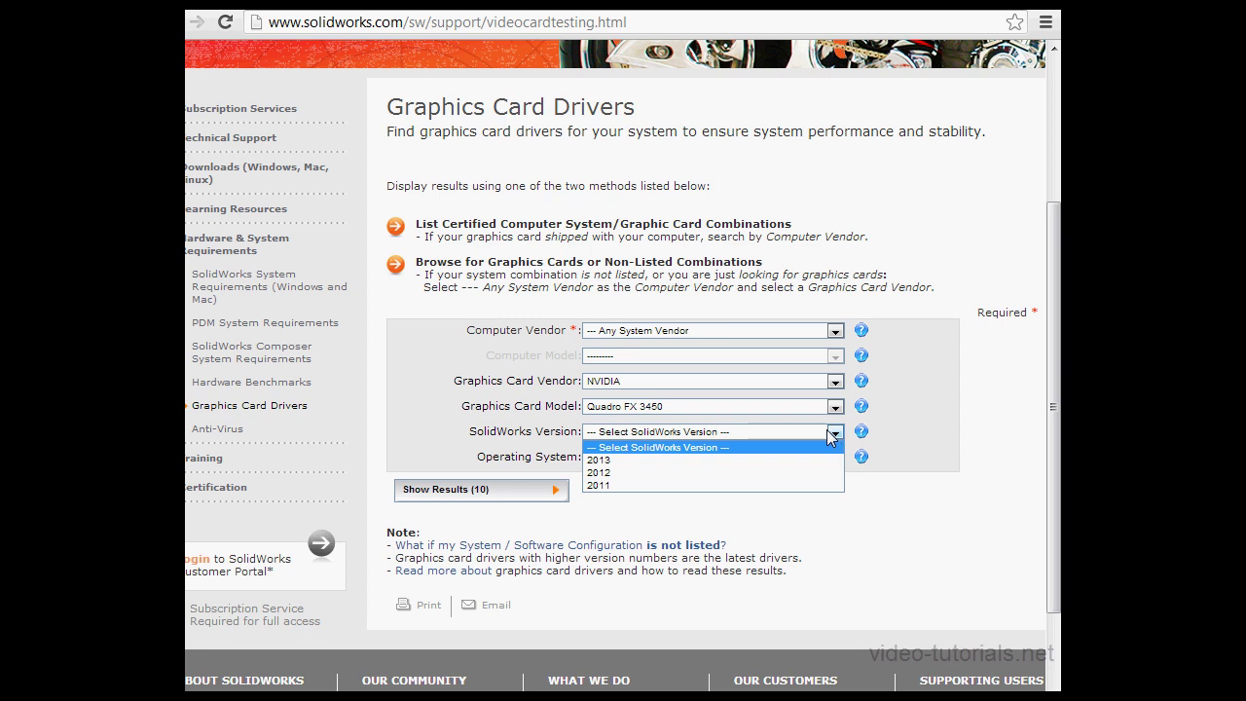
{"action": "left_click", "coordinate": [797, 459]}
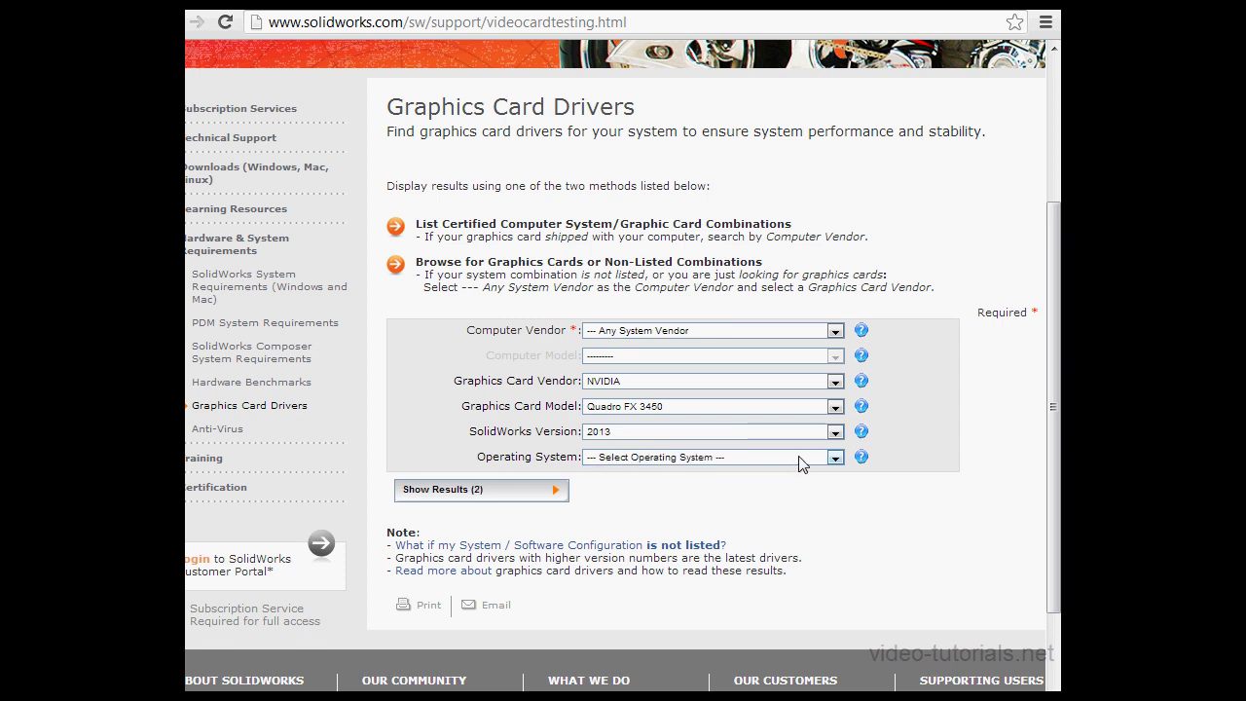
{"action": "left_click", "coordinate": [802, 455]}
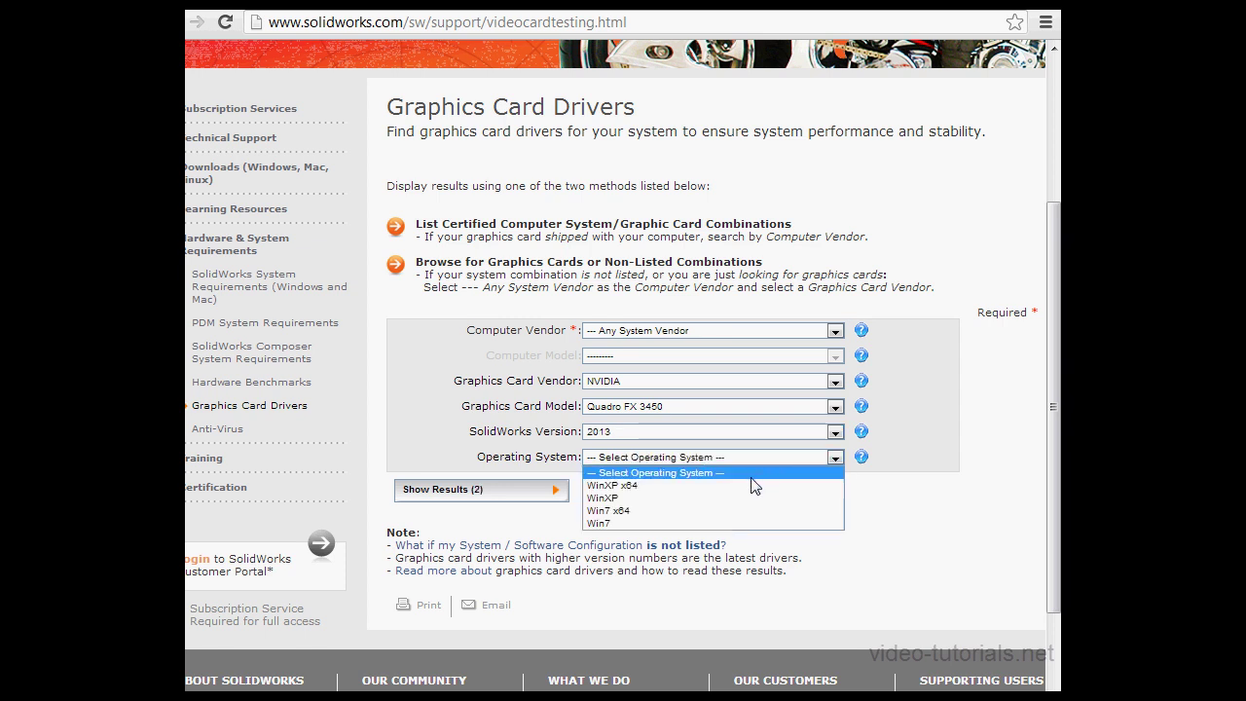
{"action": "left_click", "coordinate": [734, 510]}
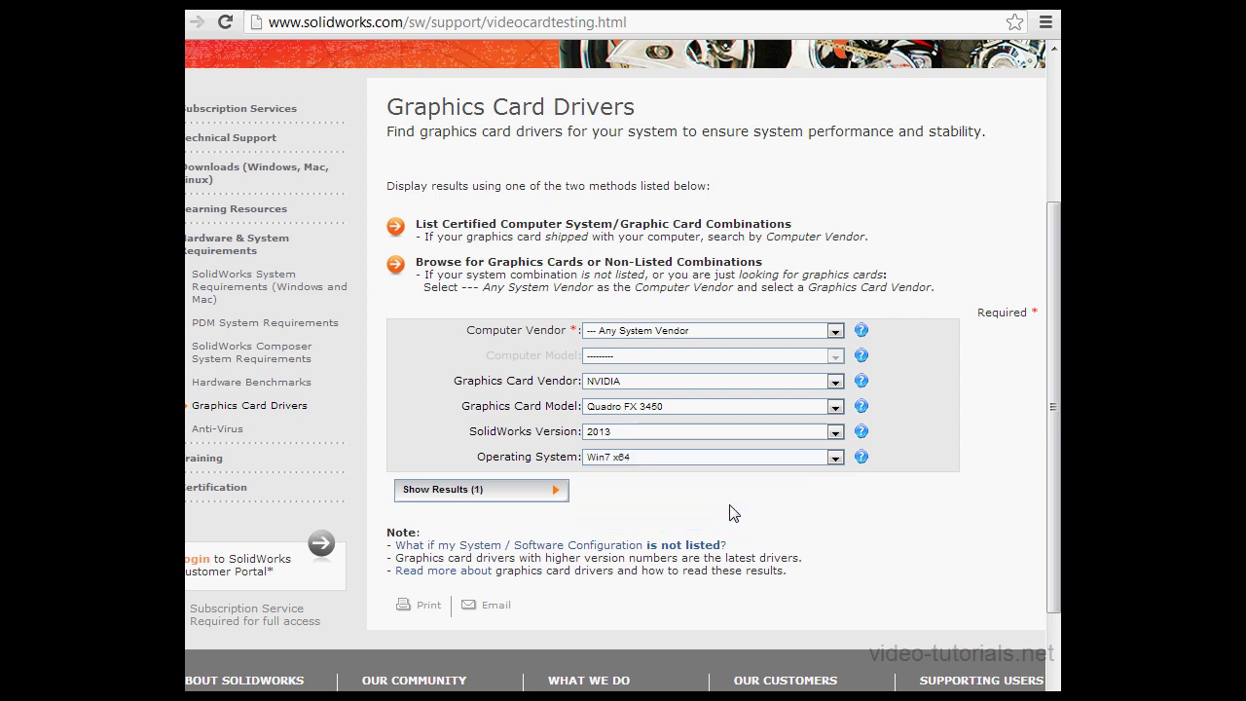
{"action": "left_click", "coordinate": [516, 496]}
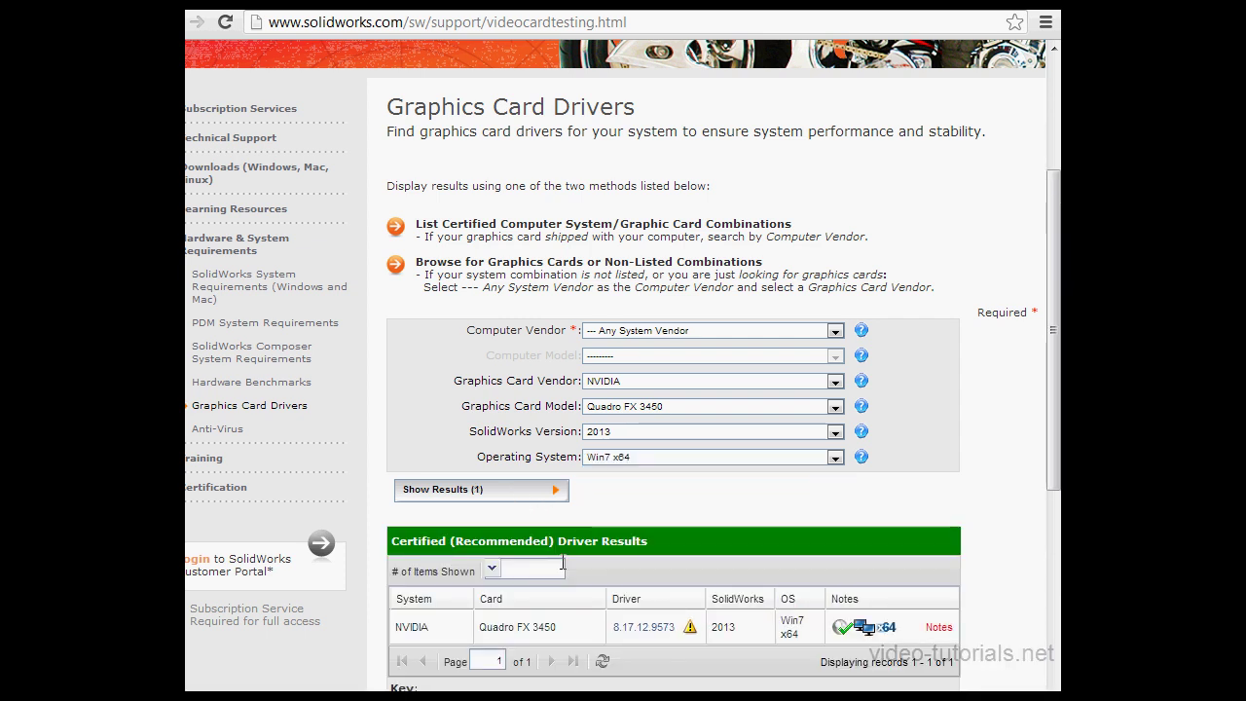
{"action": "left_click_drag", "start_coordinate": [1052, 467], "coordinate": [1023, 594]}
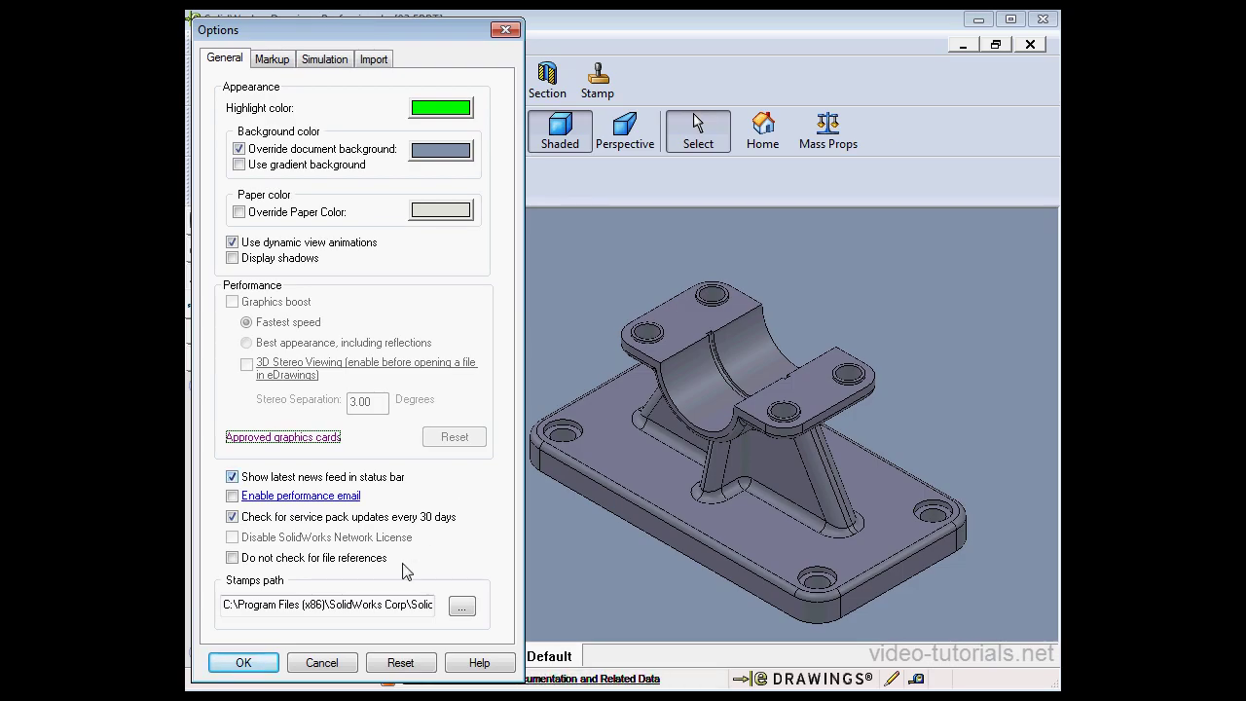
- Cancel the Options dialog and toggle the Measure tool off on the bracket
{"action": "left_click", "coordinate": [341, 663]}
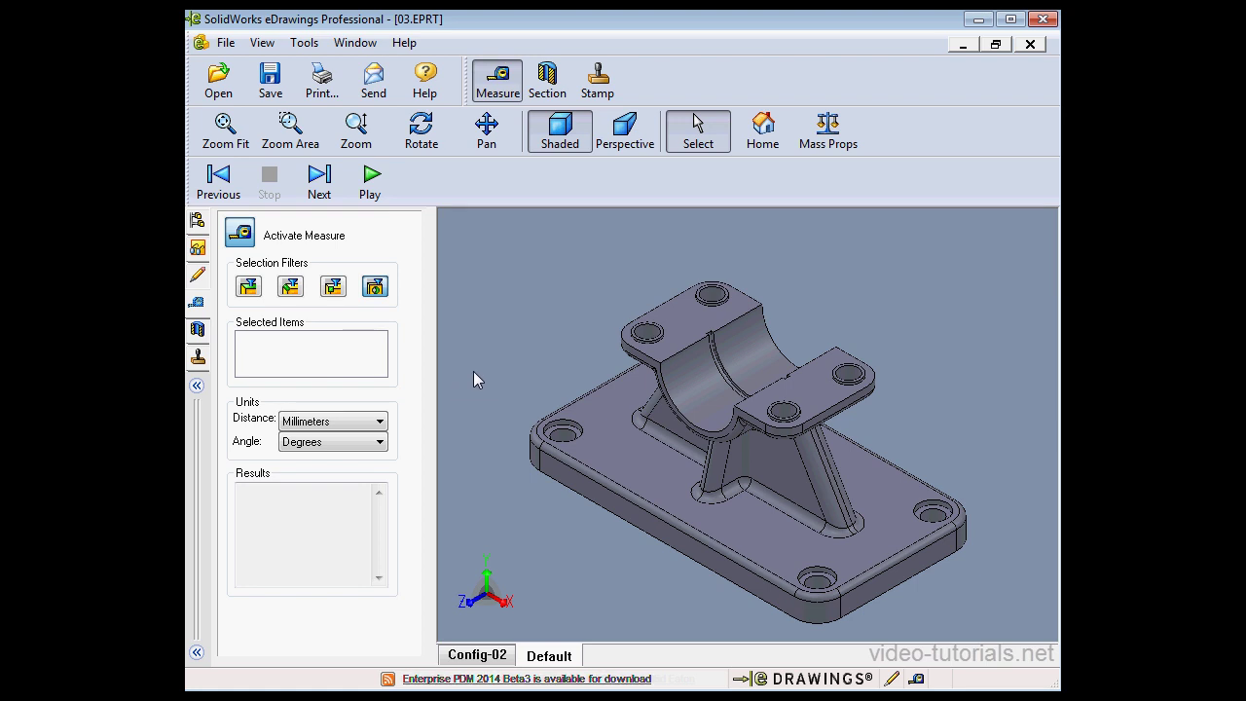
{"action": "left_click", "coordinate": [243, 232]}
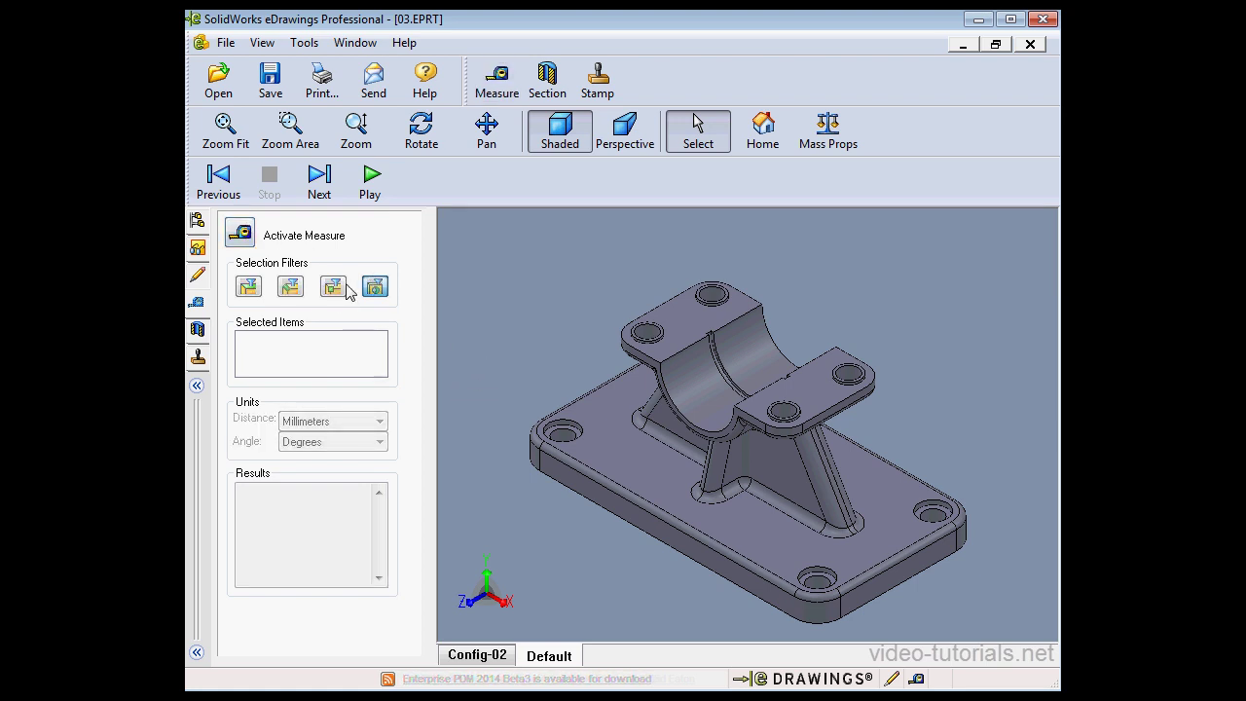
- Open Save As for 03.eprt in Exercise-SW, leaving Enable measure unchecked
{"action": "left_click", "coordinate": [235, 48]}
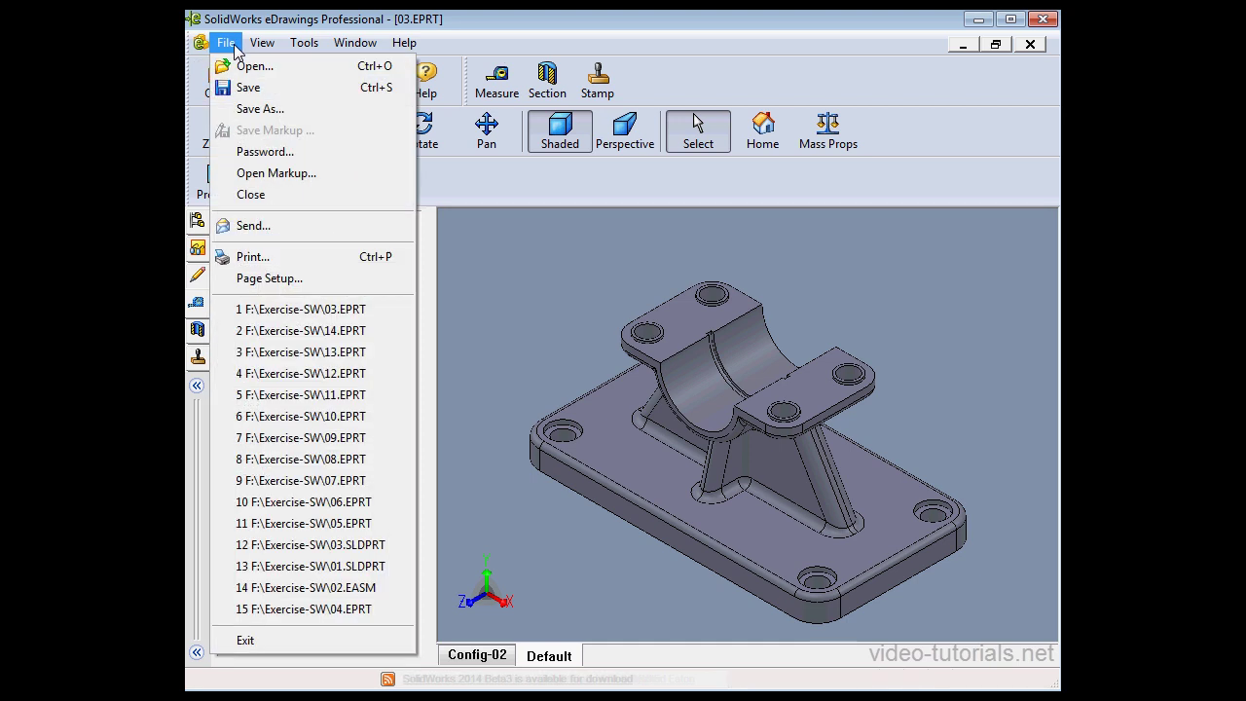
{"action": "left_click", "coordinate": [261, 109]}
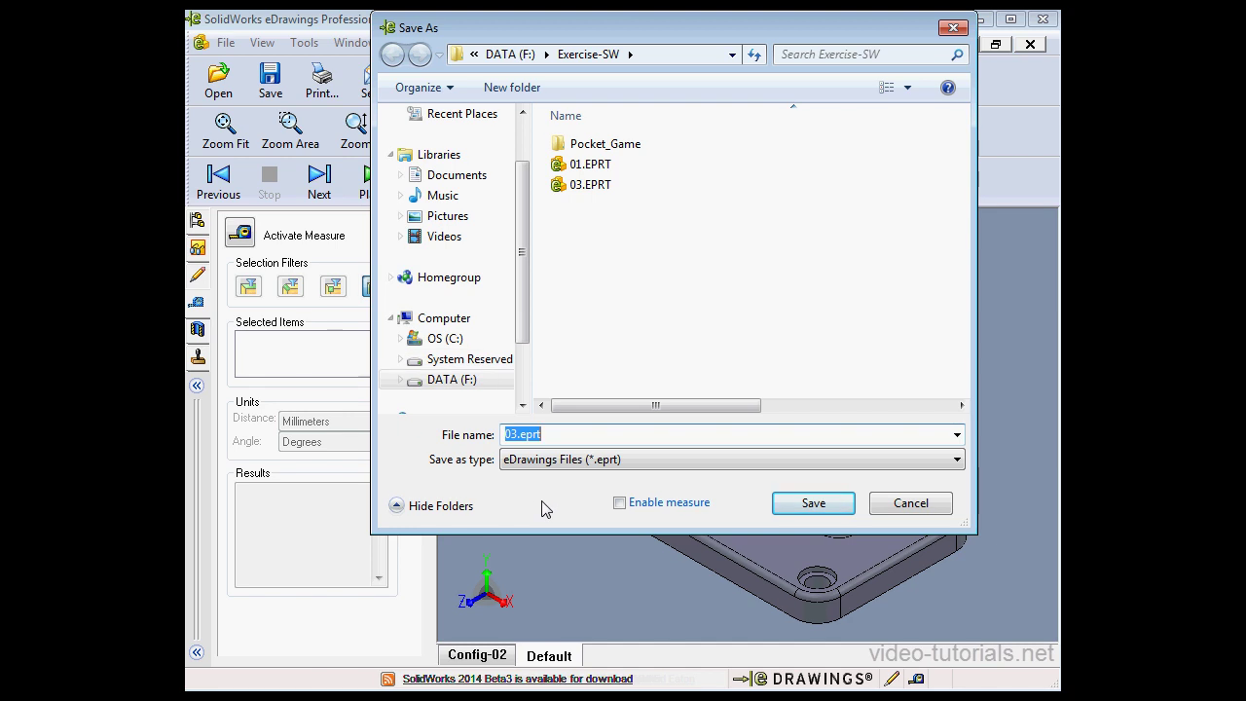
{"action": "left_click", "coordinate": [621, 505]}
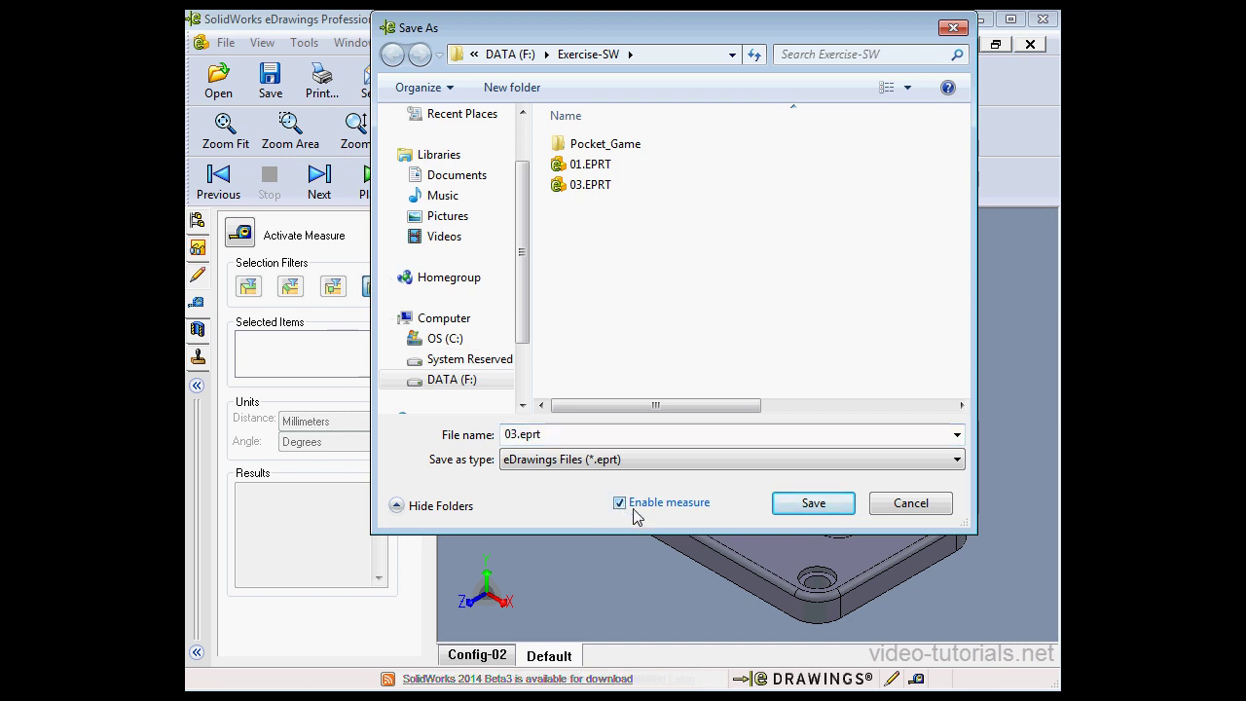
{"action": "left_click", "coordinate": [620, 504]}
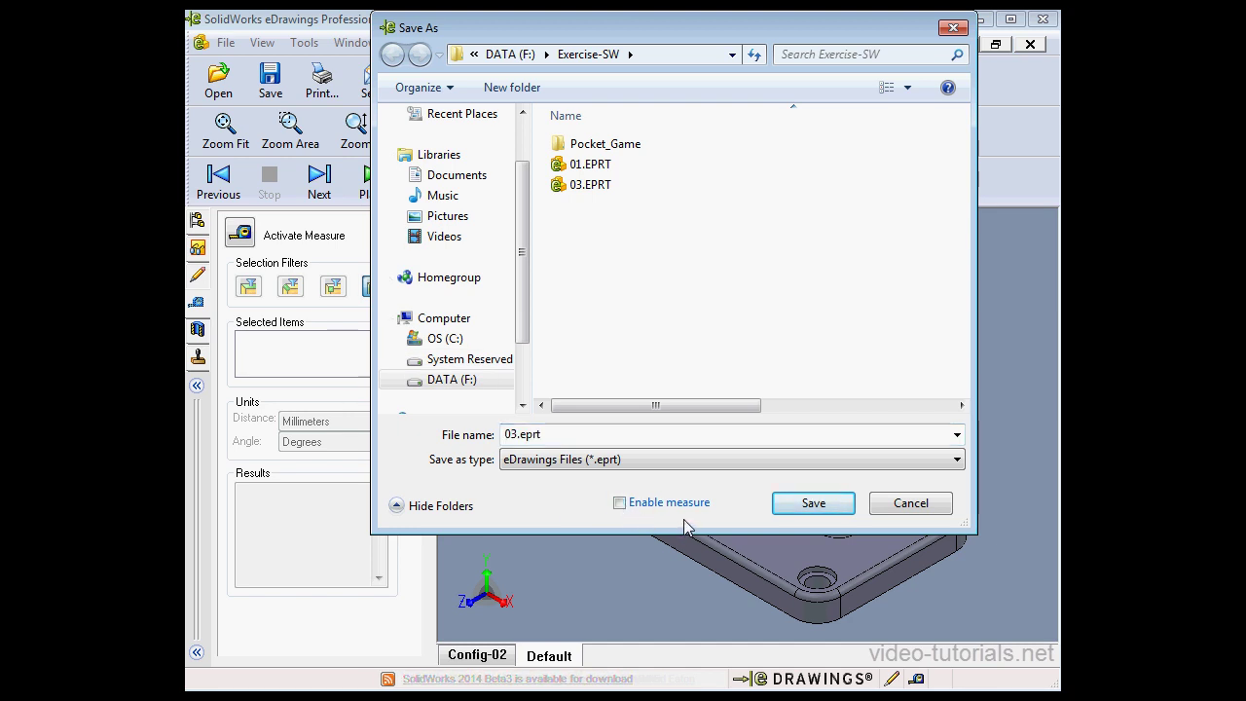